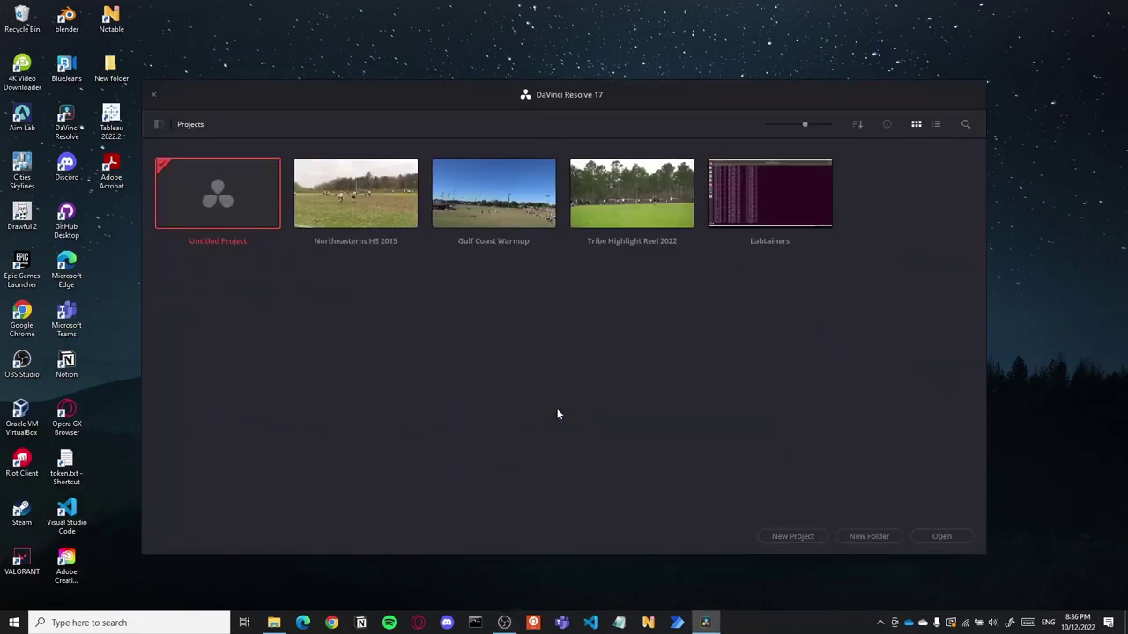
Open the Untitled Project on the Media page and bring up the Scoreboard folder in File Explorer
double_click(229, 204)
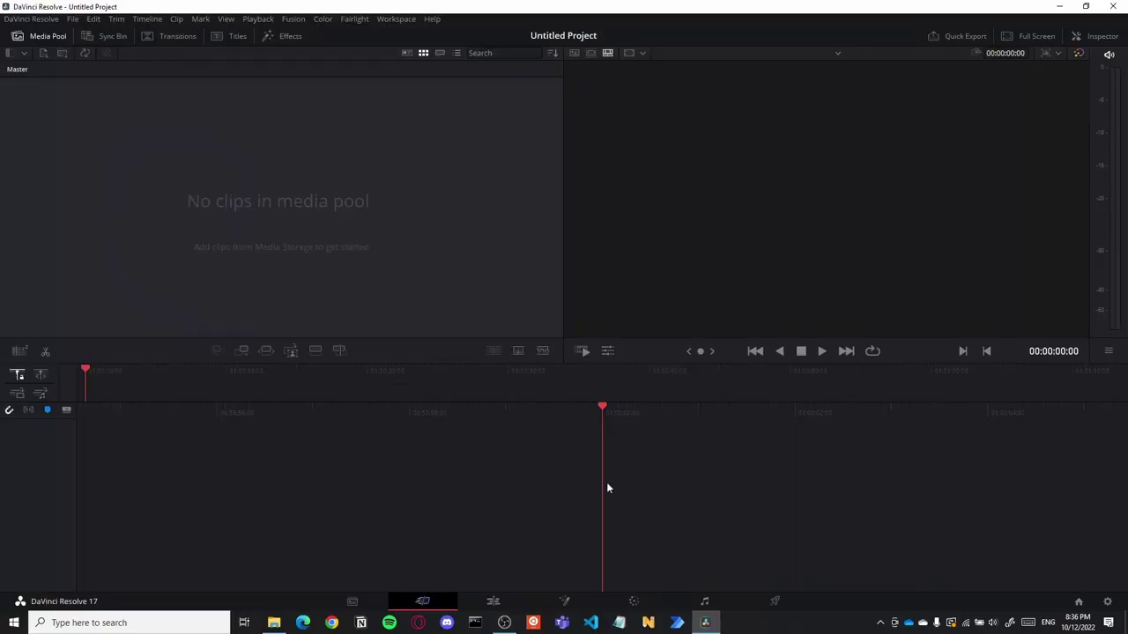
left_click(352, 601)
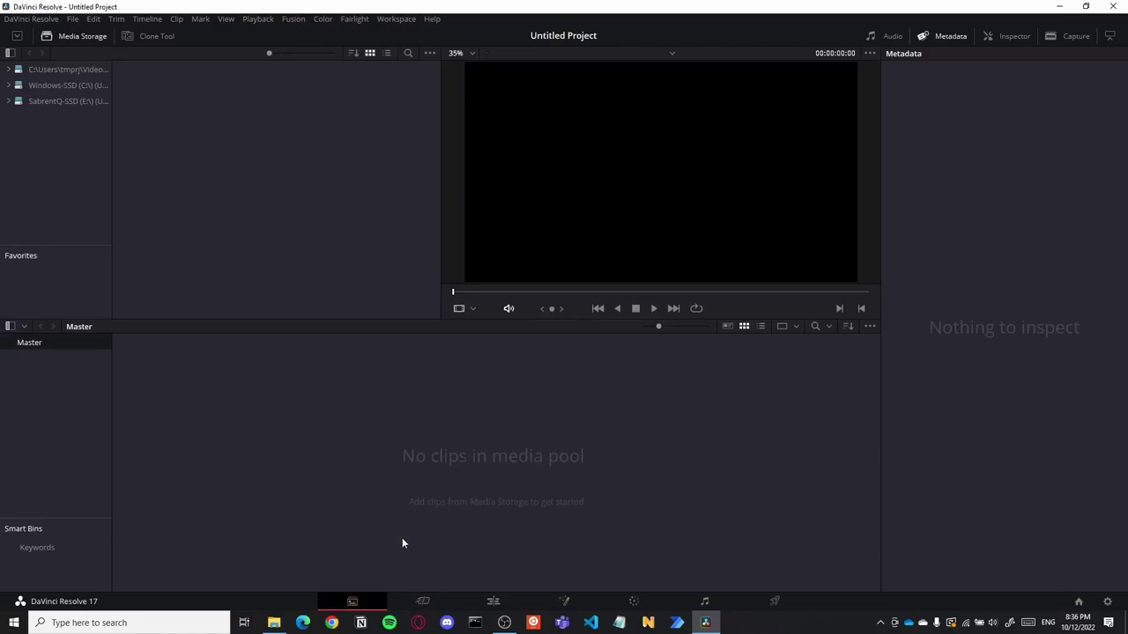
left_click(274, 622)
Read GH011022.MP4's Properties details (59.94 fps, 2704×1520), then close the dialog
left_click(314, 161)
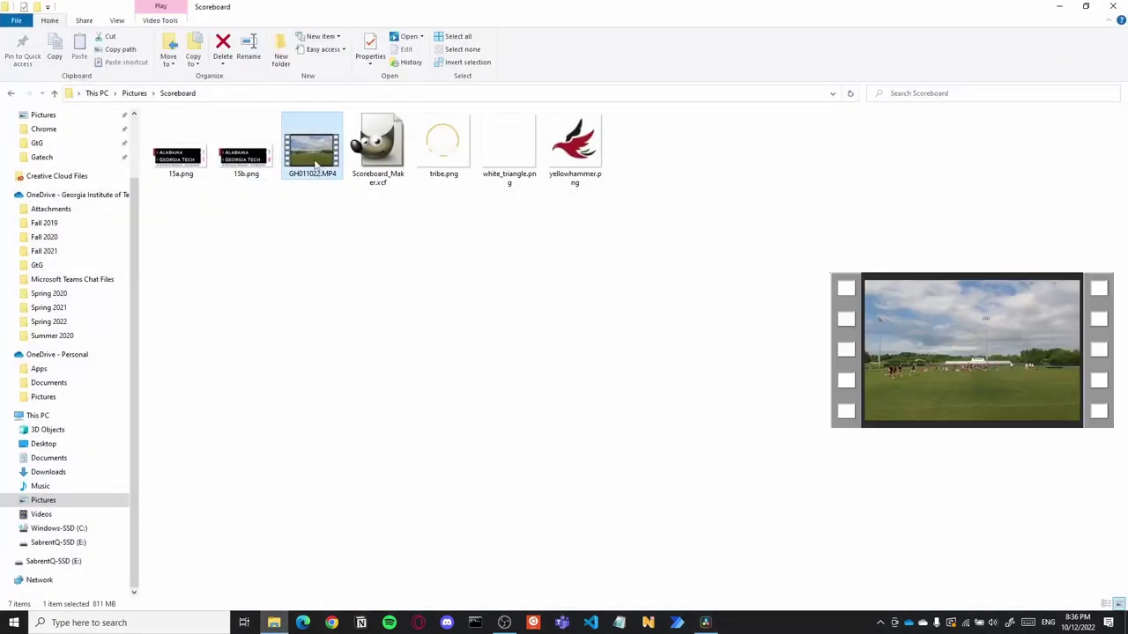
right_click(314, 160)
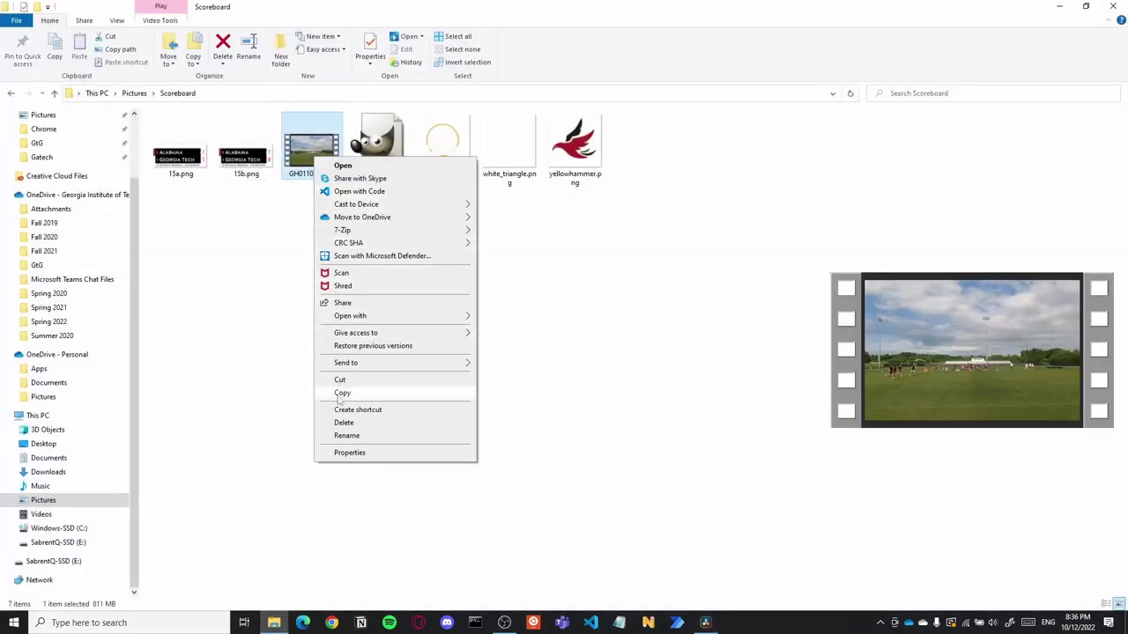
left_click(350, 454)
left_click(395, 186)
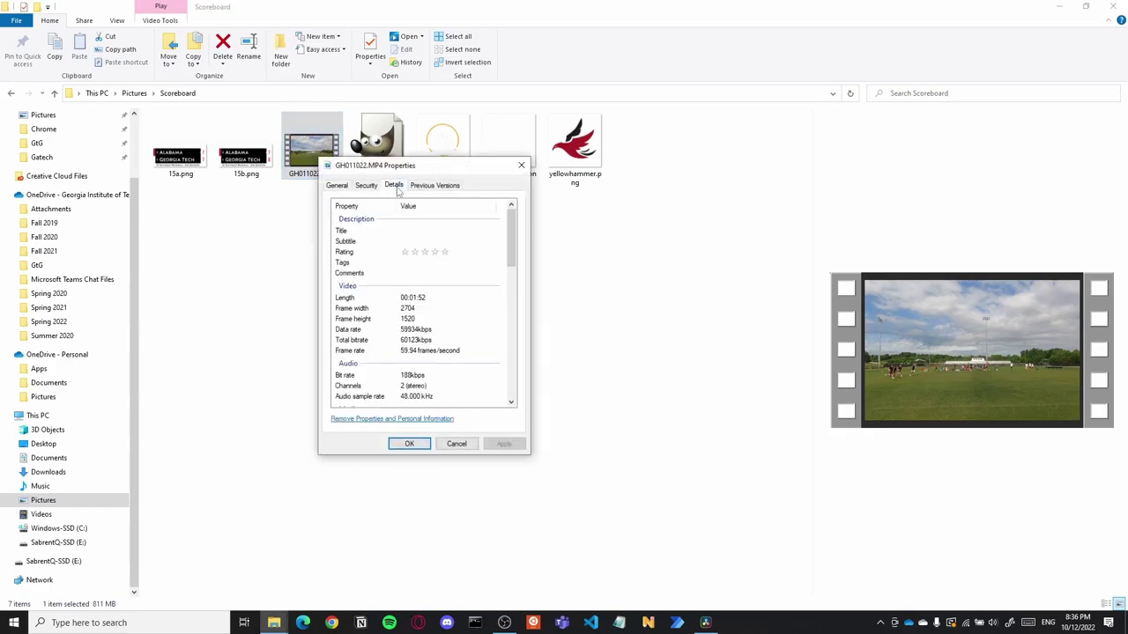
left_click(415, 350)
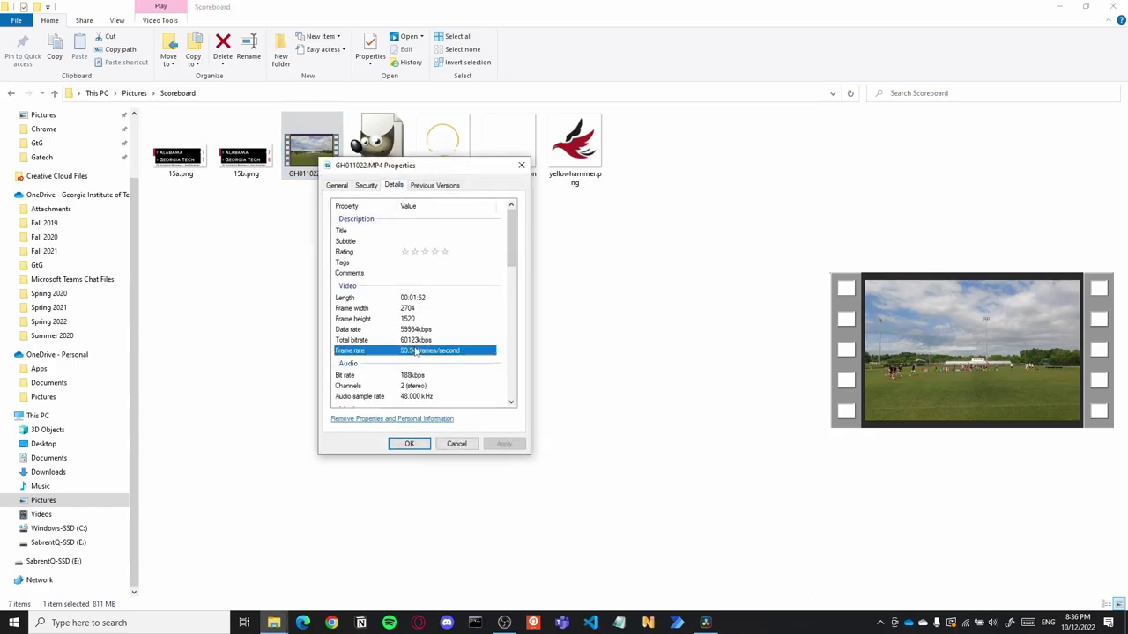
left_click(415, 443)
Set the Master Settings timeline frame rate to 59.94 fps and save the project settings
left_click(706, 623)
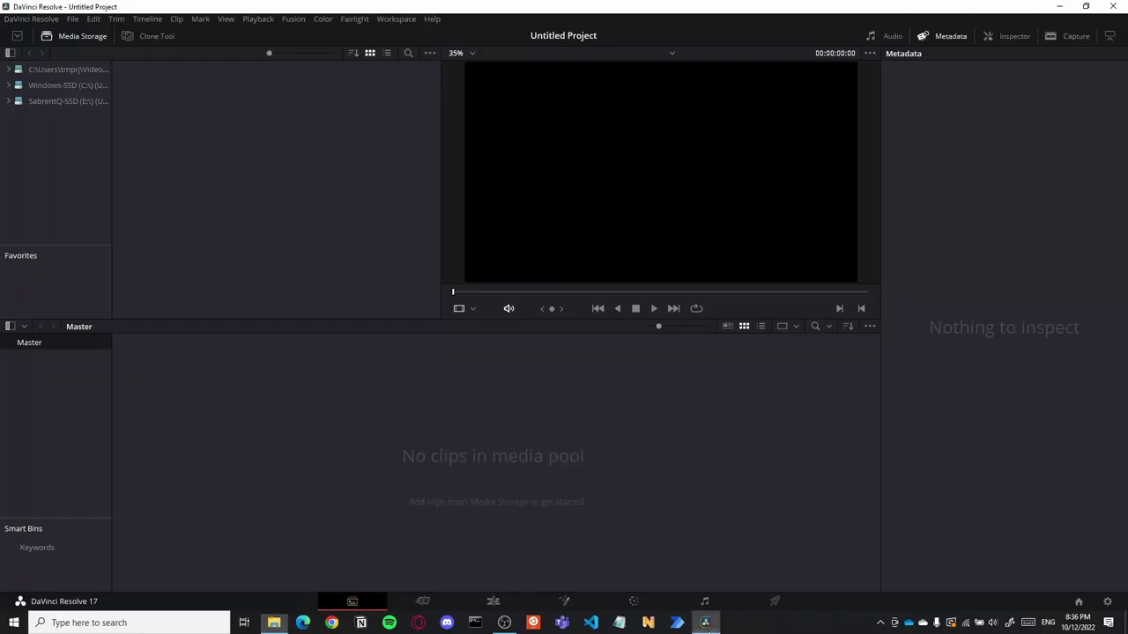
left_click(71, 20)
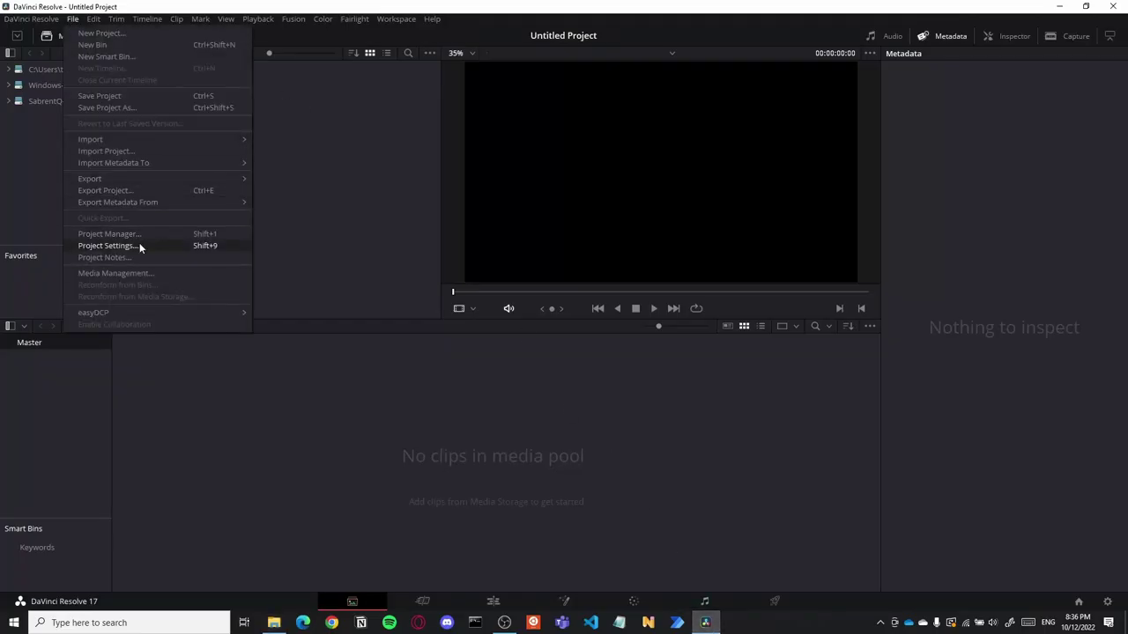
left_click(139, 247)
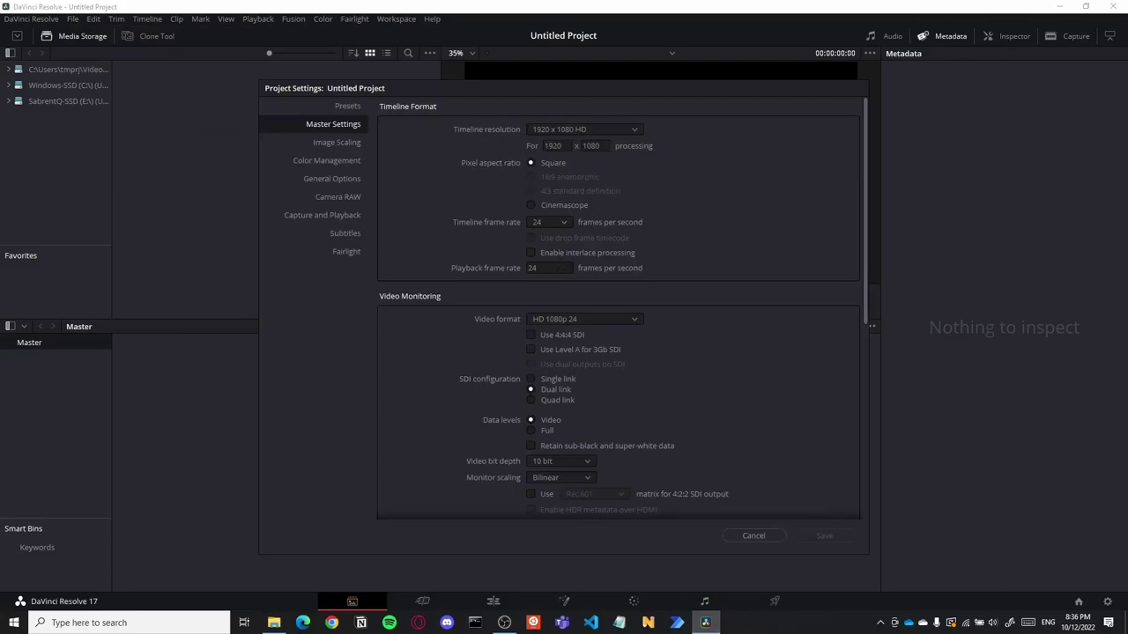
left_click(560, 224)
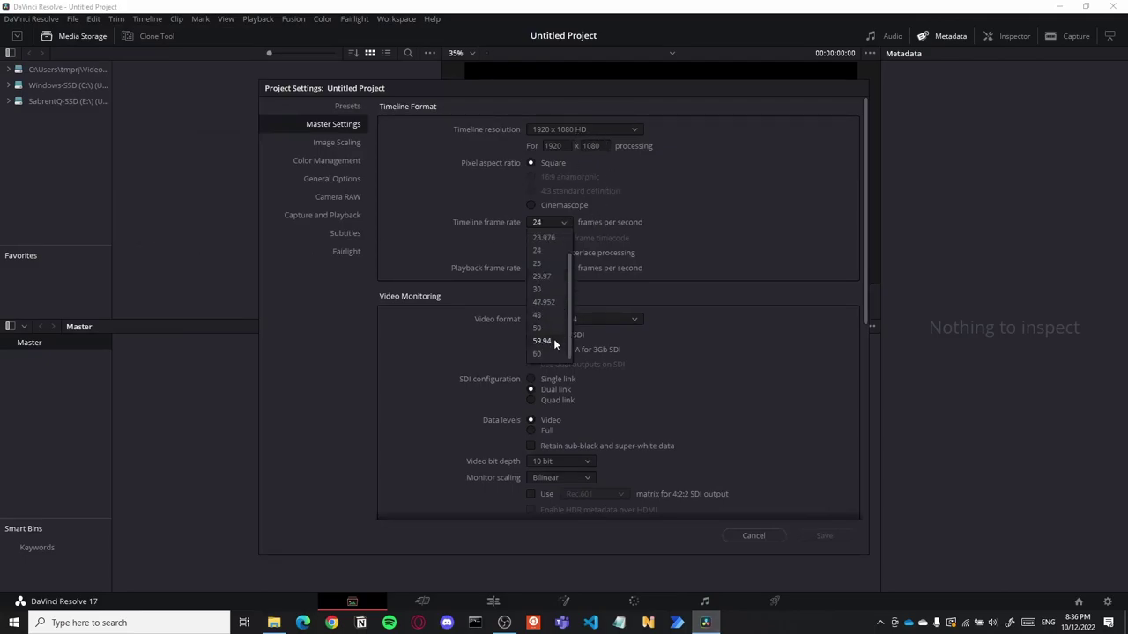
left_click(551, 342)
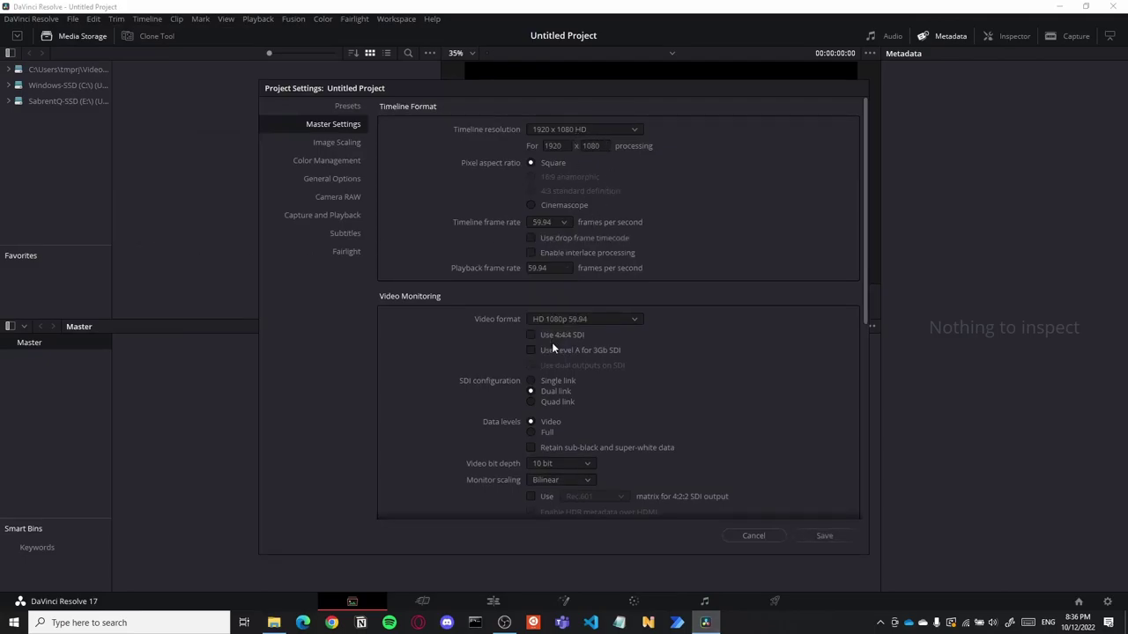
left_click(823, 538)
right_click(407, 411)
left_click(440, 511)
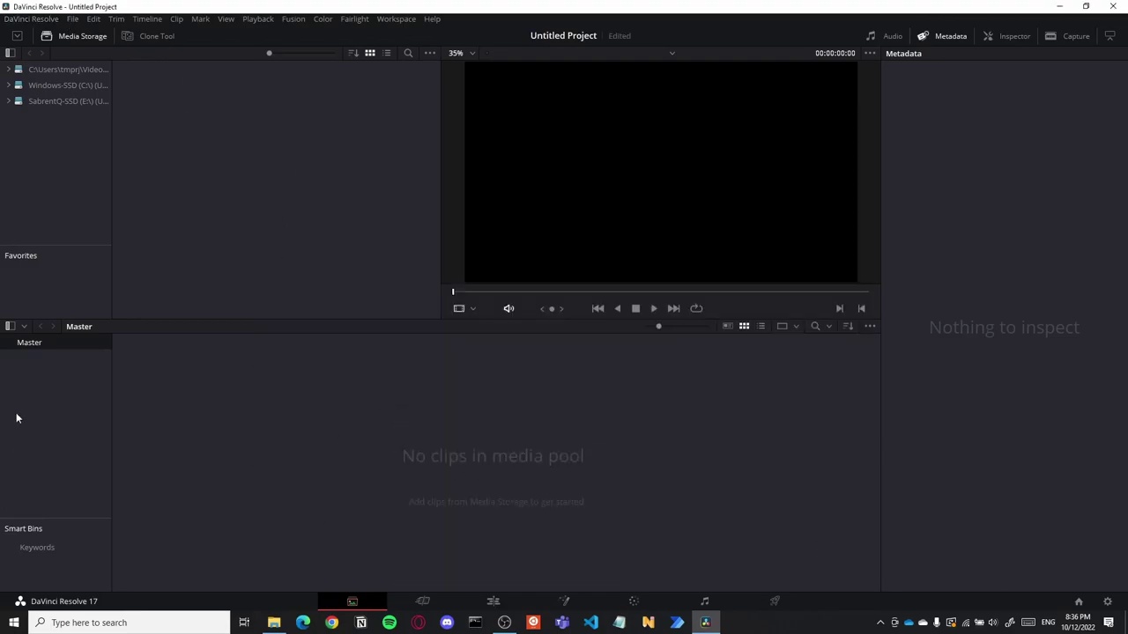
Import GH011022.MP4 into the Media Pool by dragging it from File Explorer
key("super+Left")
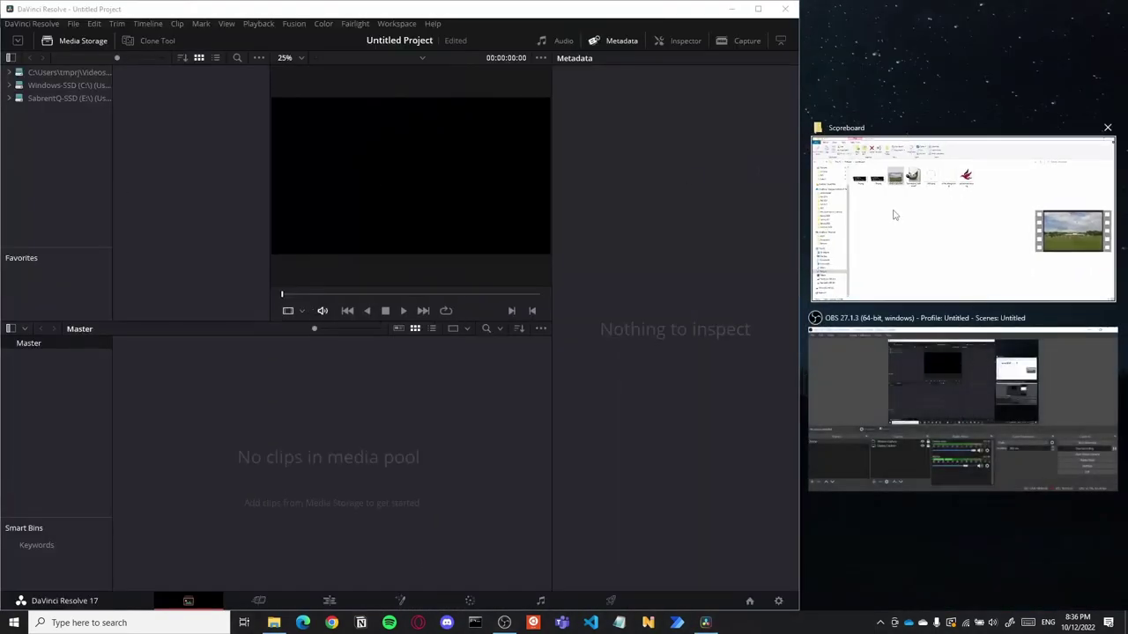
key("Return")
left_click_drag(675, 289, 672, 289)
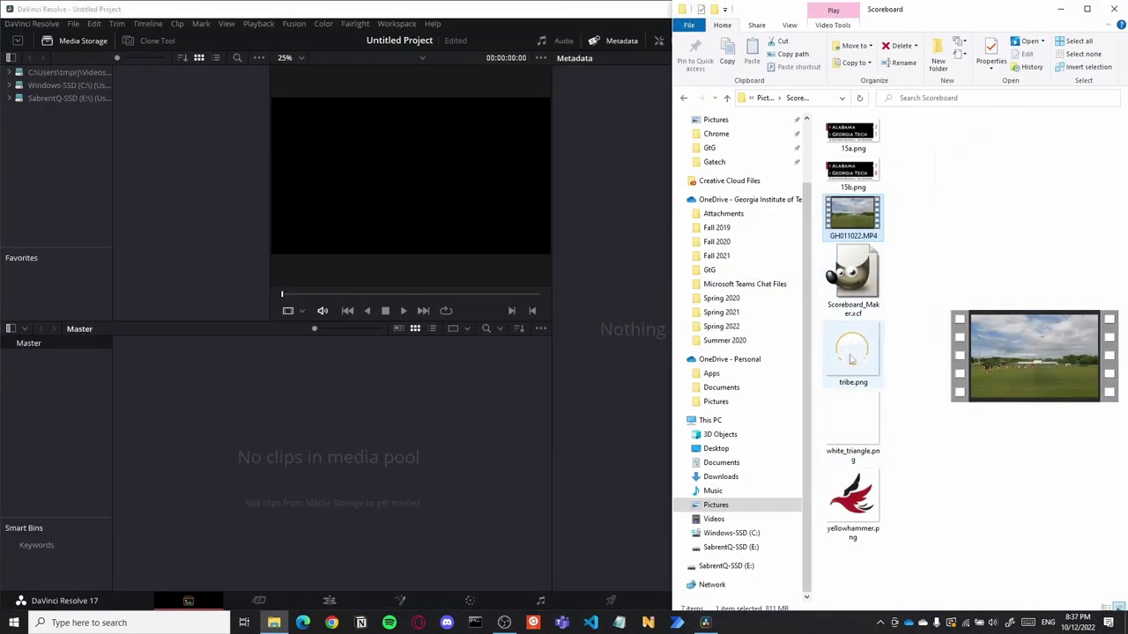
left_click_drag(852, 216, 375, 404)
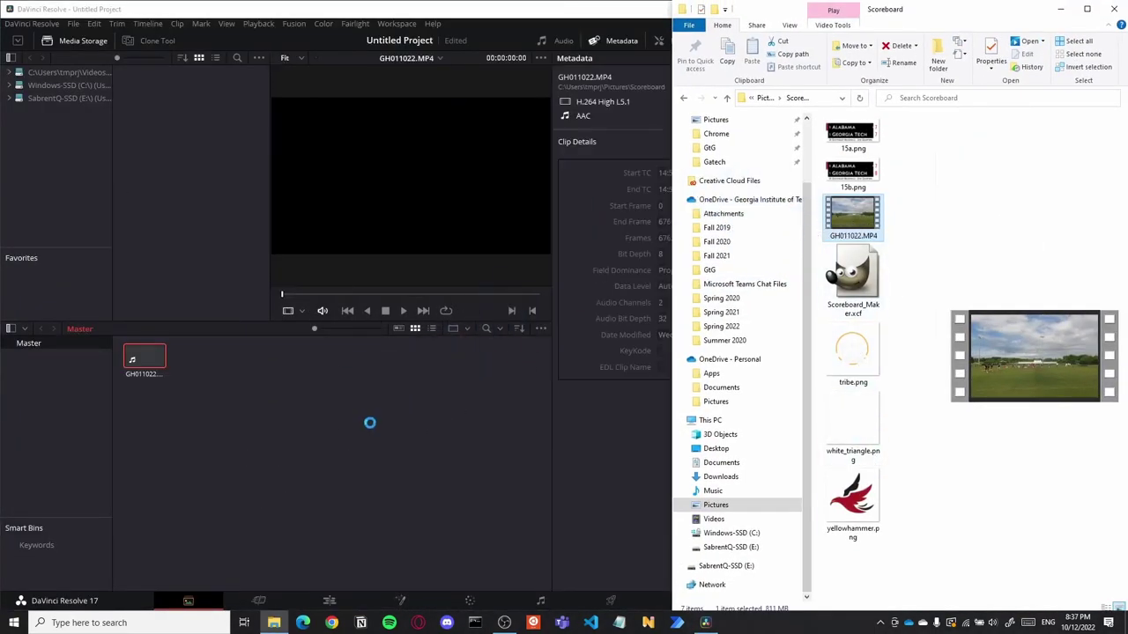
left_click(1086, 9)
left_click(758, 9)
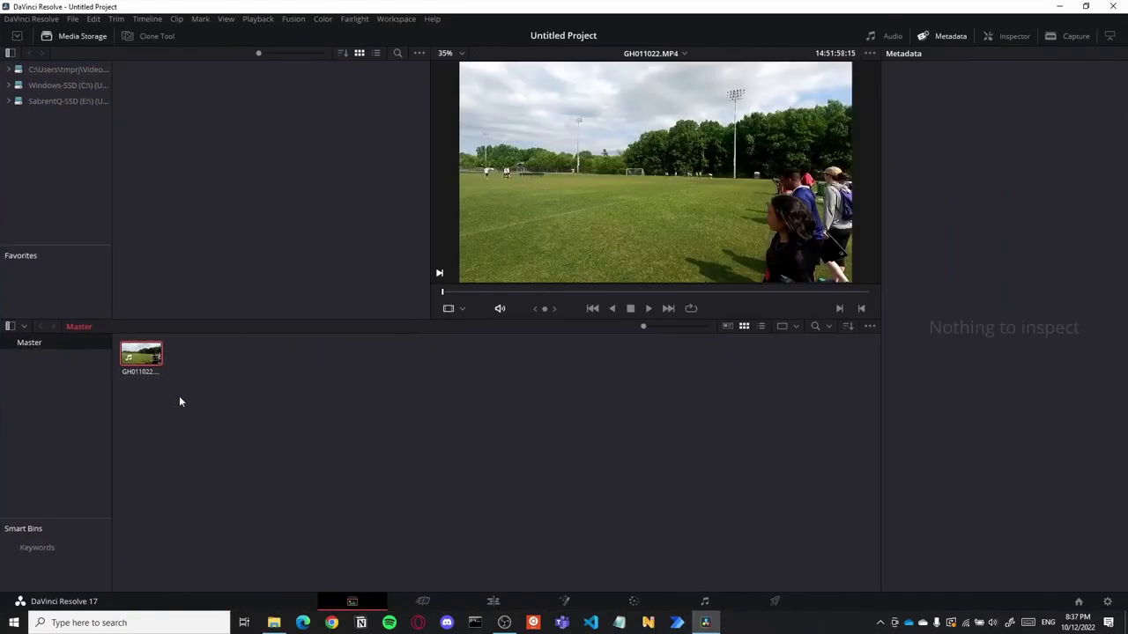
On the Edit page, place GH011022.MP4 on a new timeline and preview it around 01:00:02:32
left_click(493, 601)
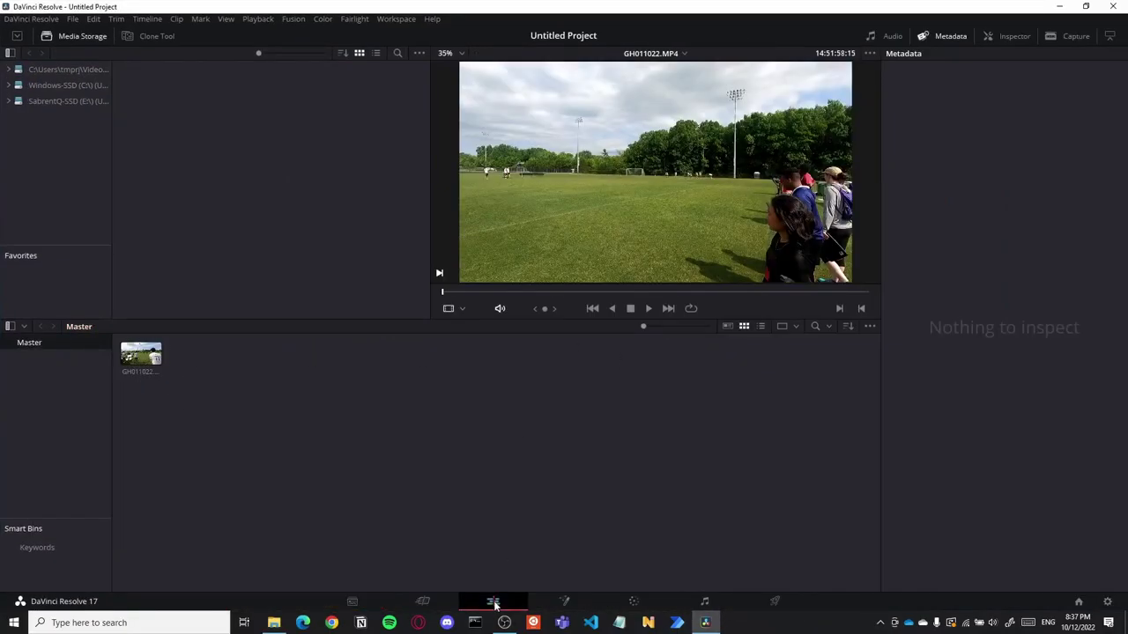
left_click(191, 142)
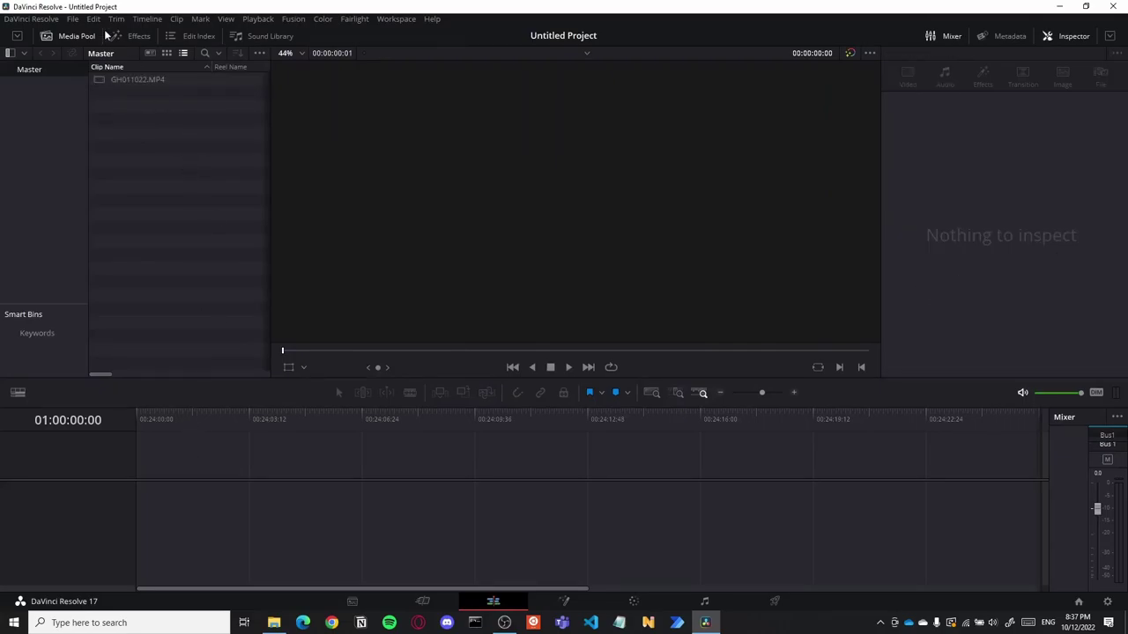
left_click_drag(138, 80, 235, 499)
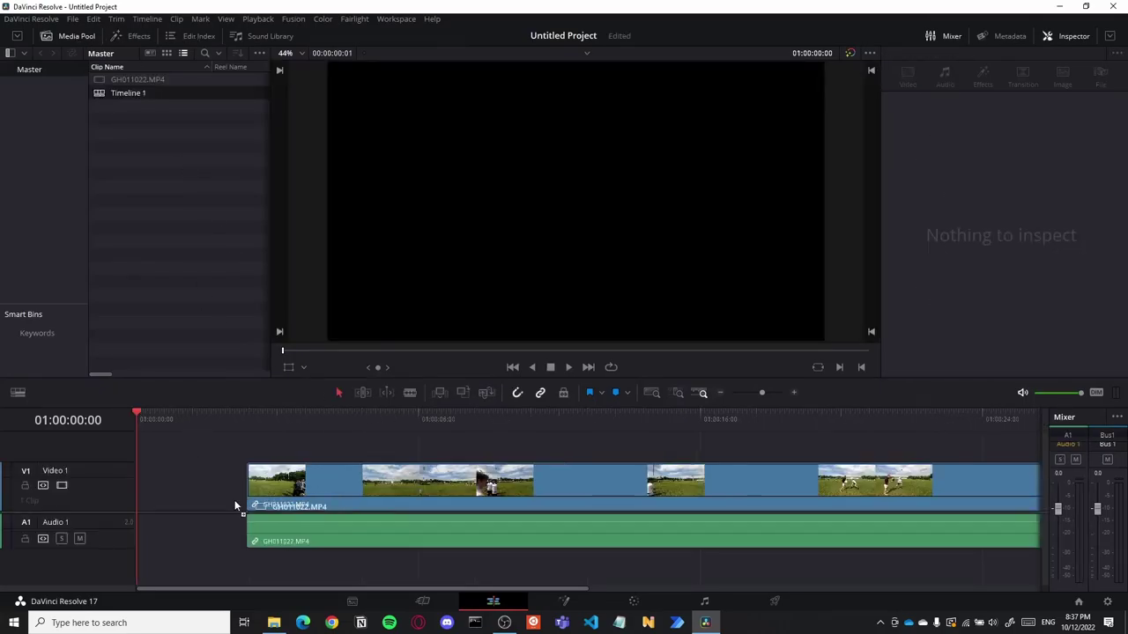
left_click_drag(205, 416, 293, 421)
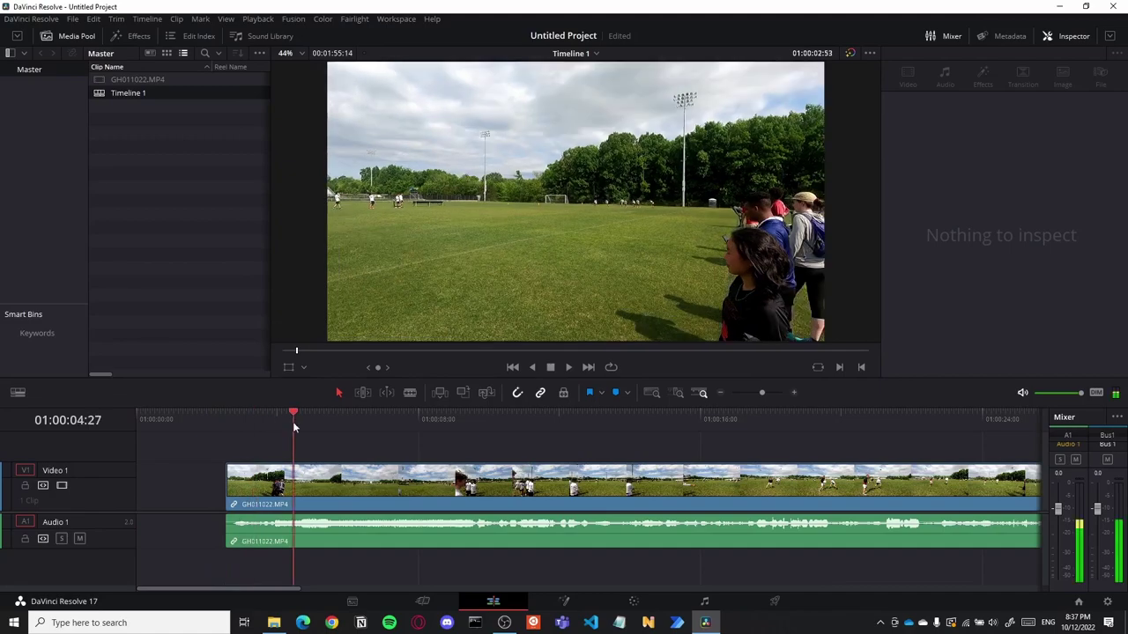
left_click_drag(292, 421, 206, 407)
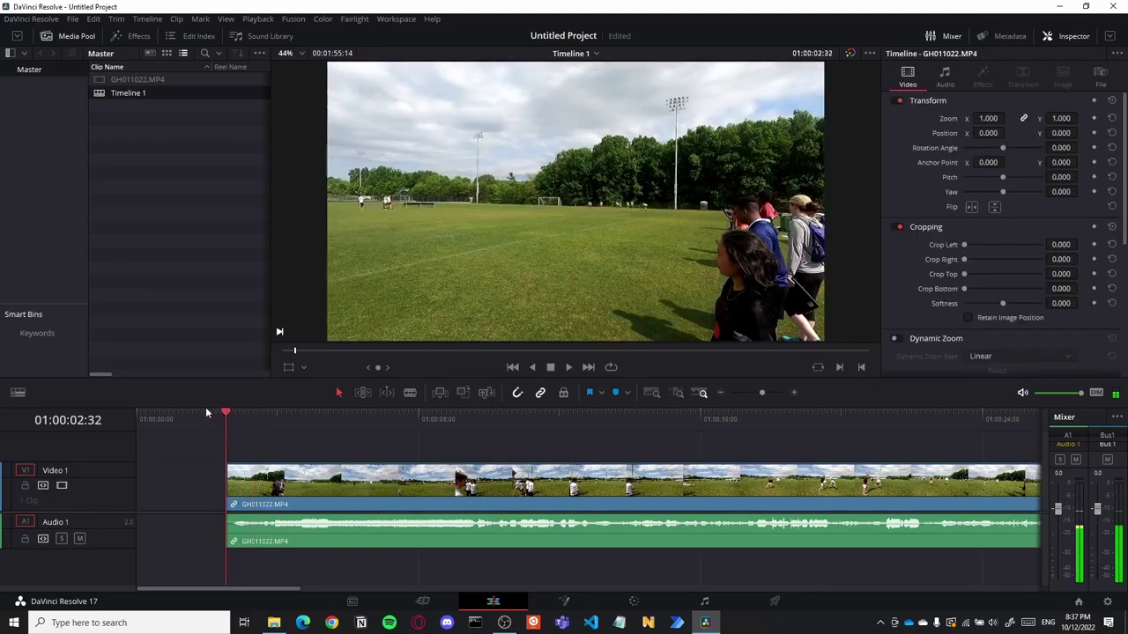
Add a Text title from Effects > Titles on the track above the footage
left_click(130, 39)
left_click(119, 39)
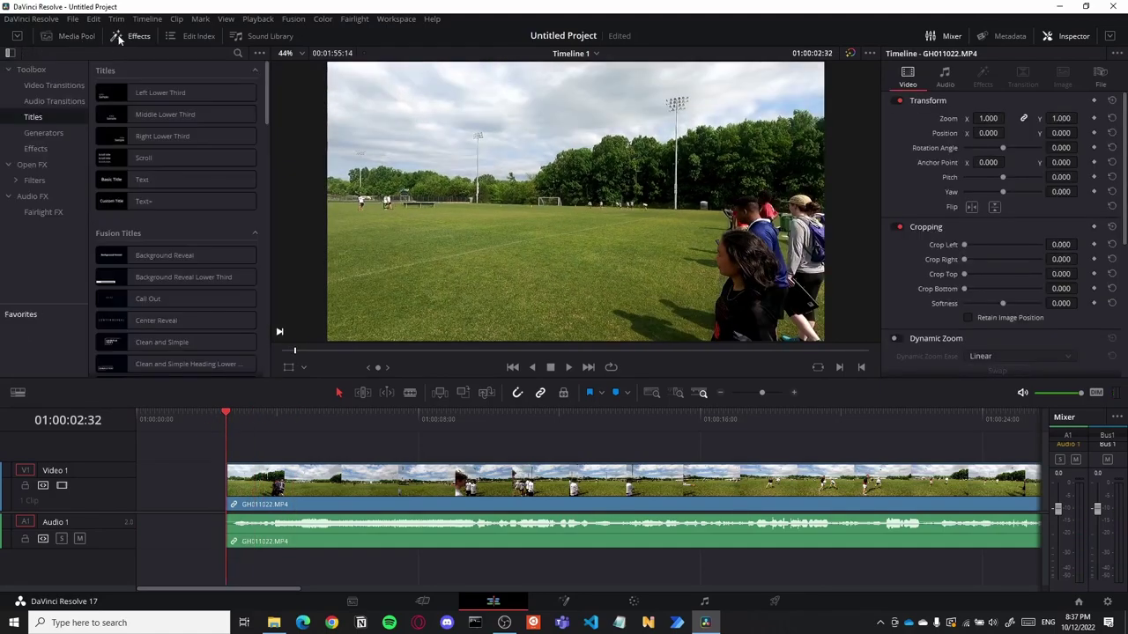
left_click(115, 37)
mouse_move(176, 179)
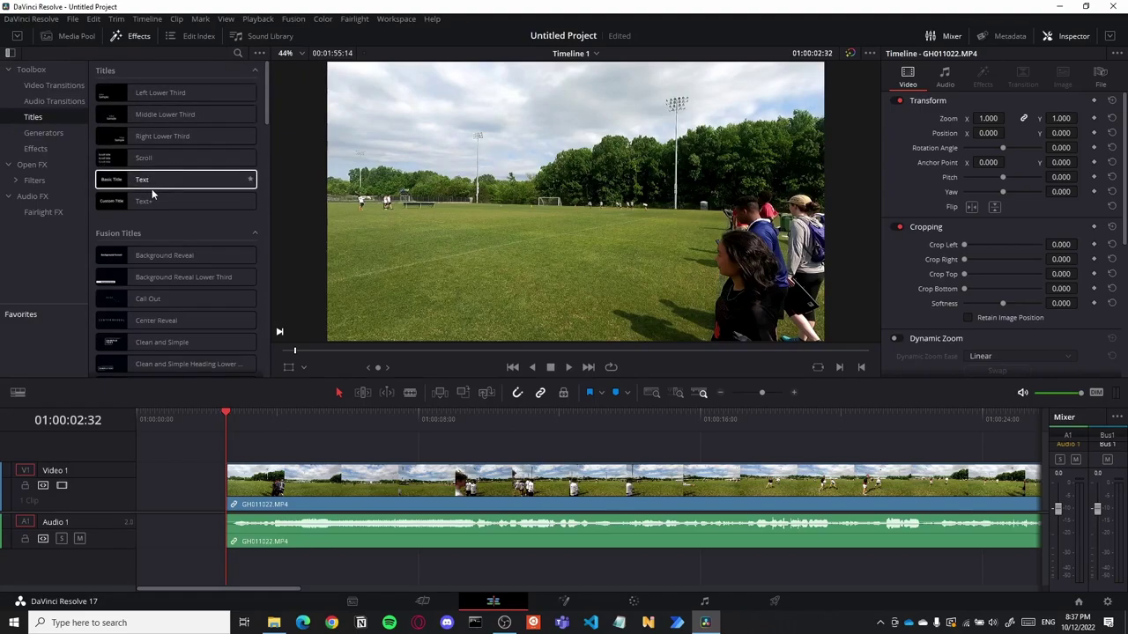
left_click_drag(181, 182, 151, 426)
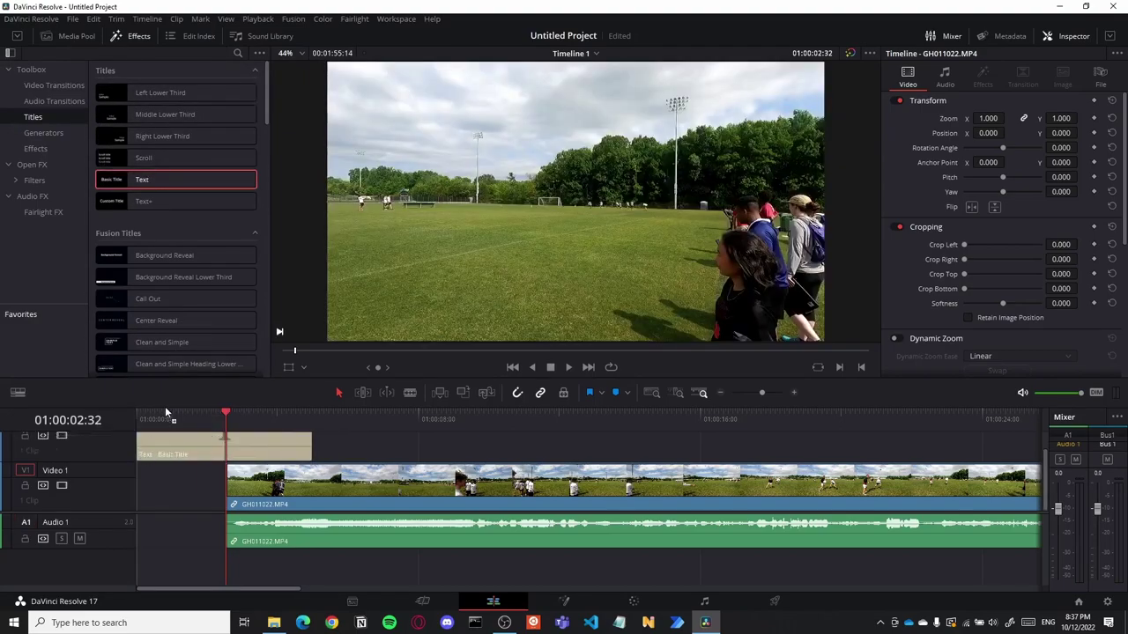
Trim the title clip and move it onto Video 1 ahead of the game footage
left_click_drag(302, 444, 263, 443)
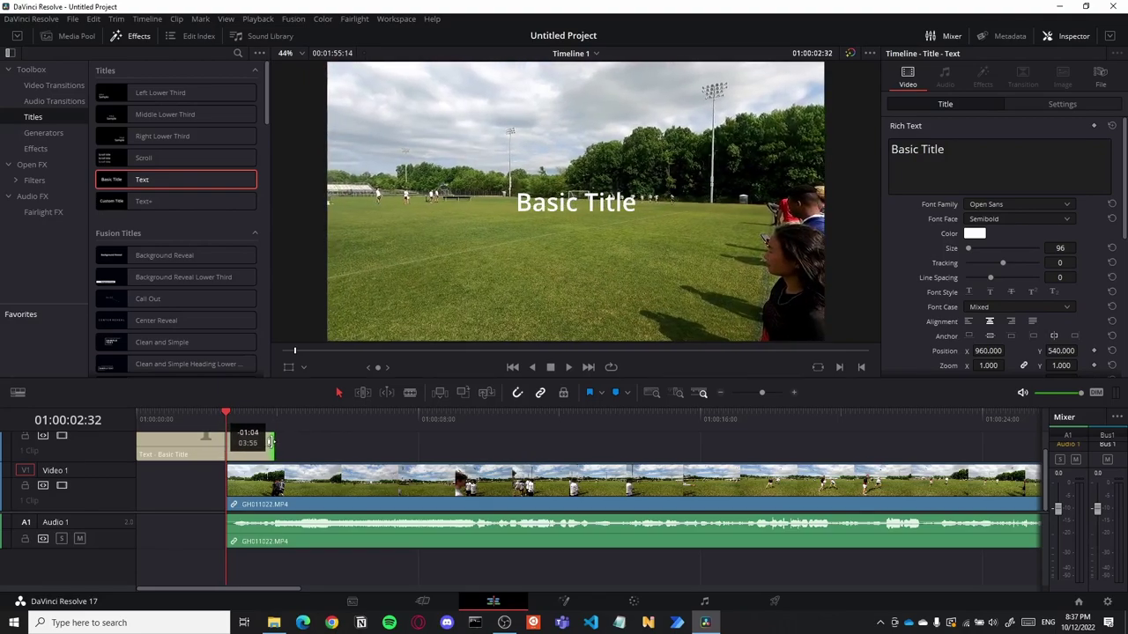
left_click_drag(262, 443, 273, 443)
left_click_drag(247, 484, 298, 485)
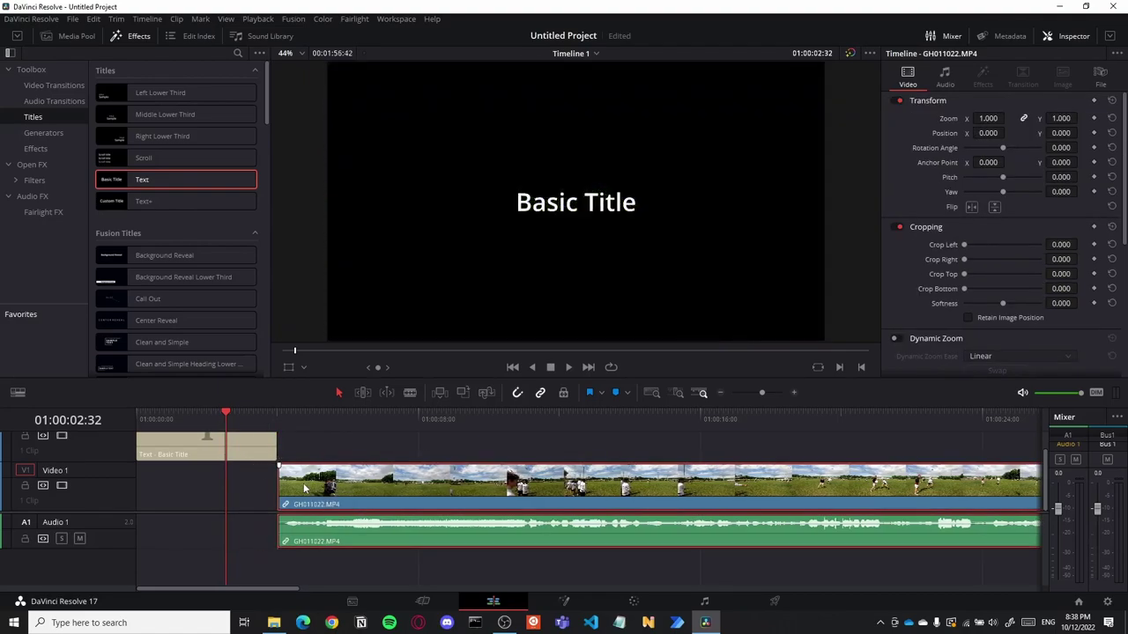
left_click_drag(242, 444, 244, 526)
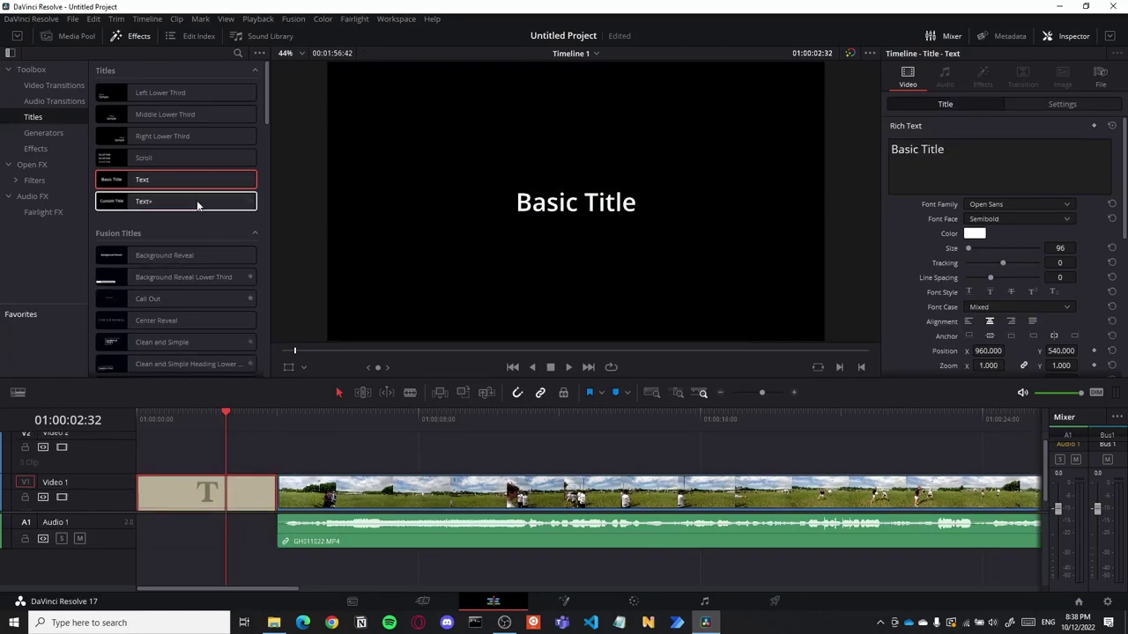
Add a second Text title on Video 2 ending at the footage, and fade both titles in and out
mouse_move(197, 181)
left_mouse_down()
mouse_move(176, 448)
mouse_move(141, 463)
left_mouse_up()
left_click_drag(308, 453, 276, 452)
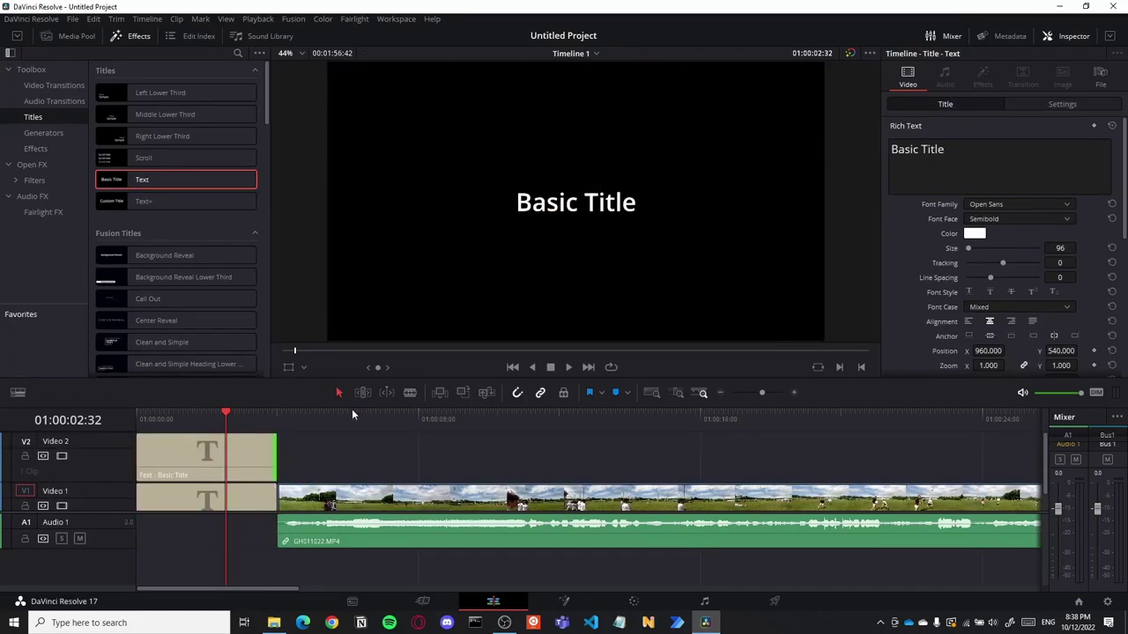
left_click_drag(351, 384, 351, 271)
left_click_drag(139, 355, 163, 349)
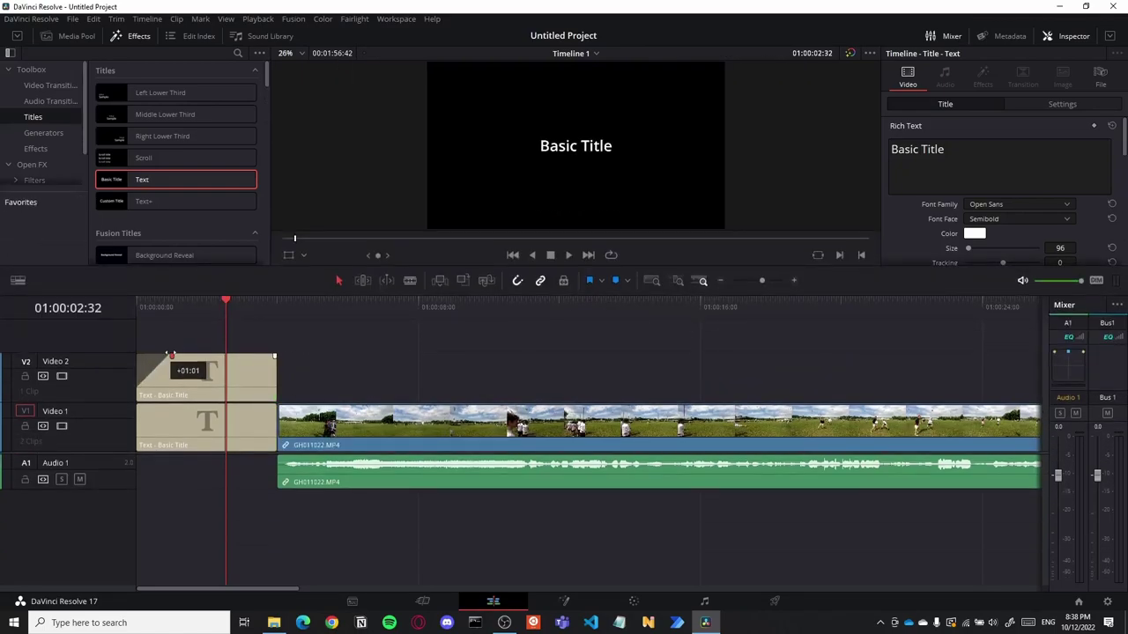
left_click_drag(149, 412, 167, 408)
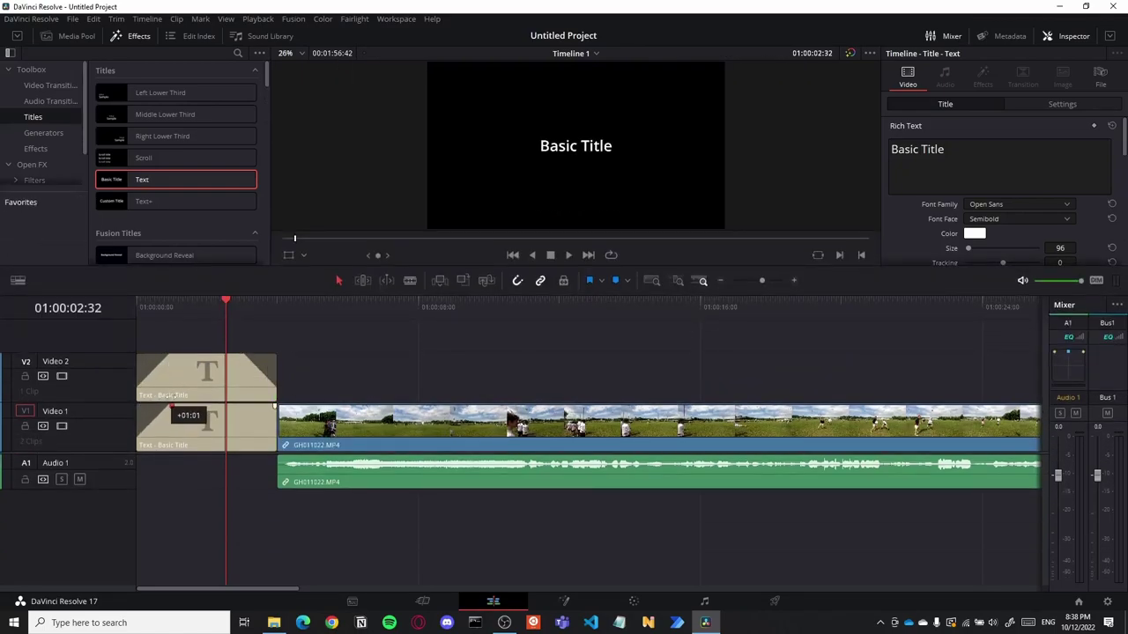
left_click_drag(266, 407, 244, 405)
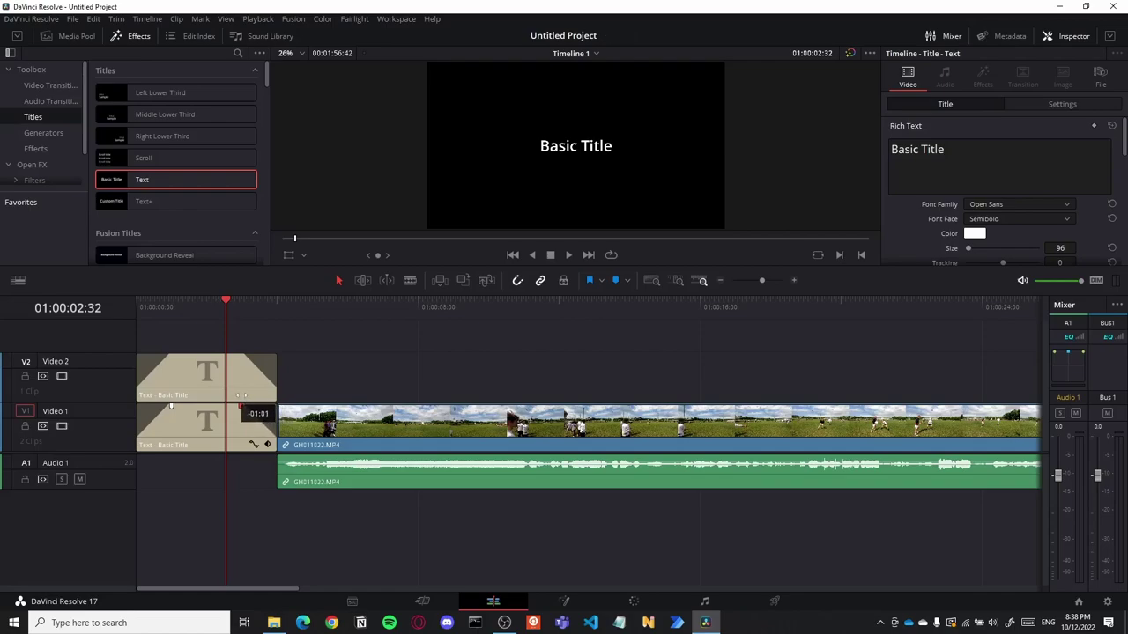
left_click_drag(842, 295, 842, 465)
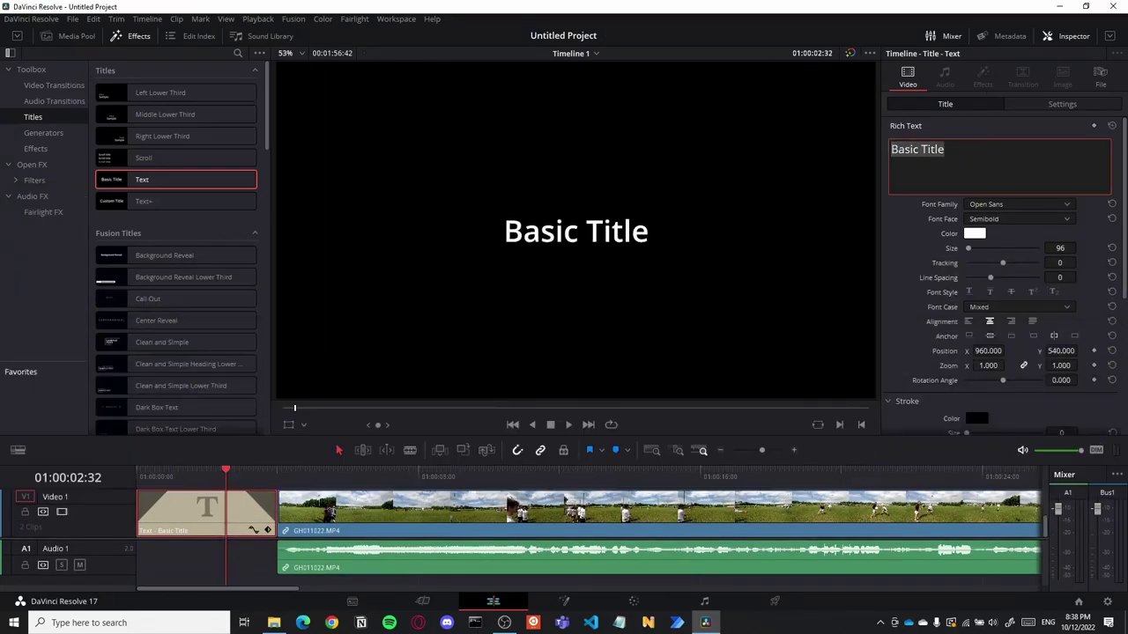
Type placeholder title lines: Tournament Name, Location and Date
type("Tournament")
scroll(63, 511, "up", 2)
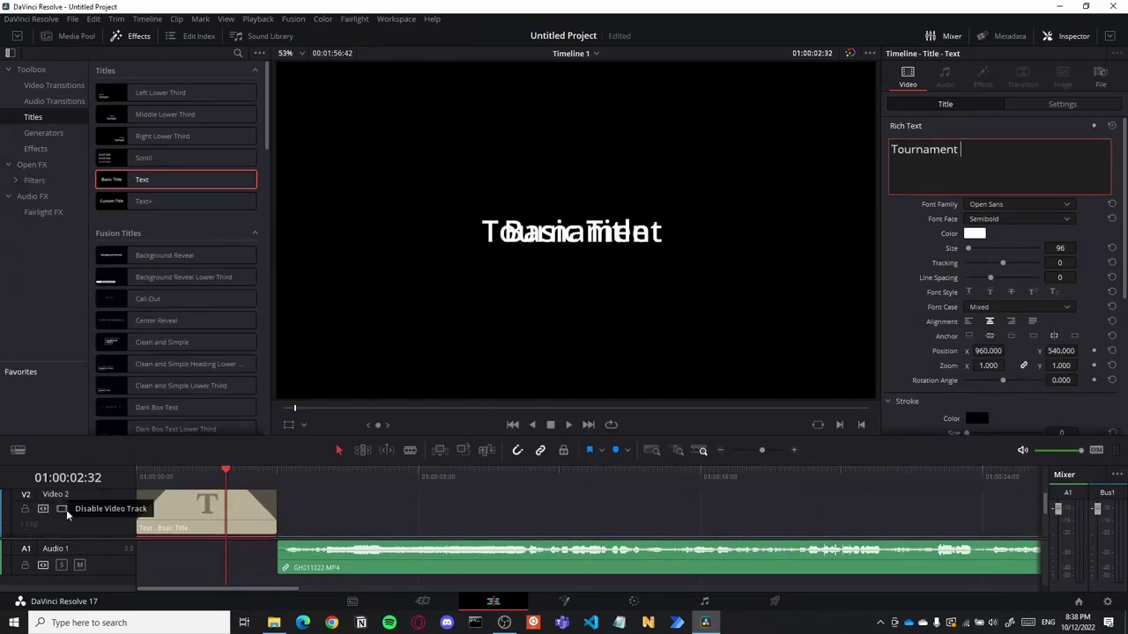
scroll(63, 511, "down", 2)
type("Name")
key("Return")
type("Location")
key("Return")
type("Date")
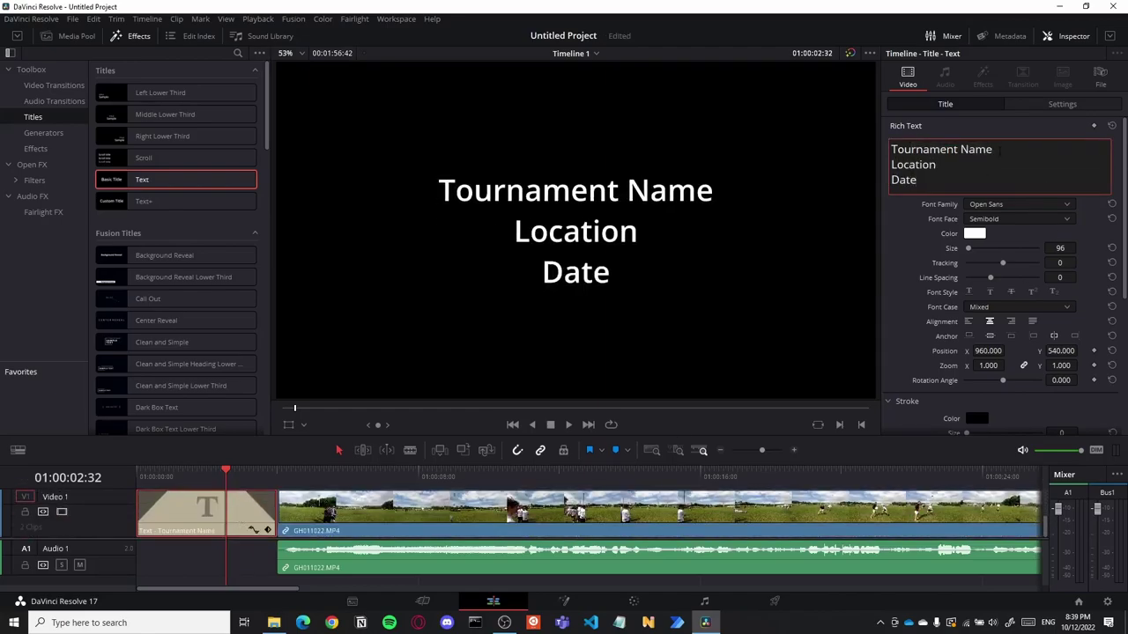
key("alt+Tab")
key("alt+Tab")
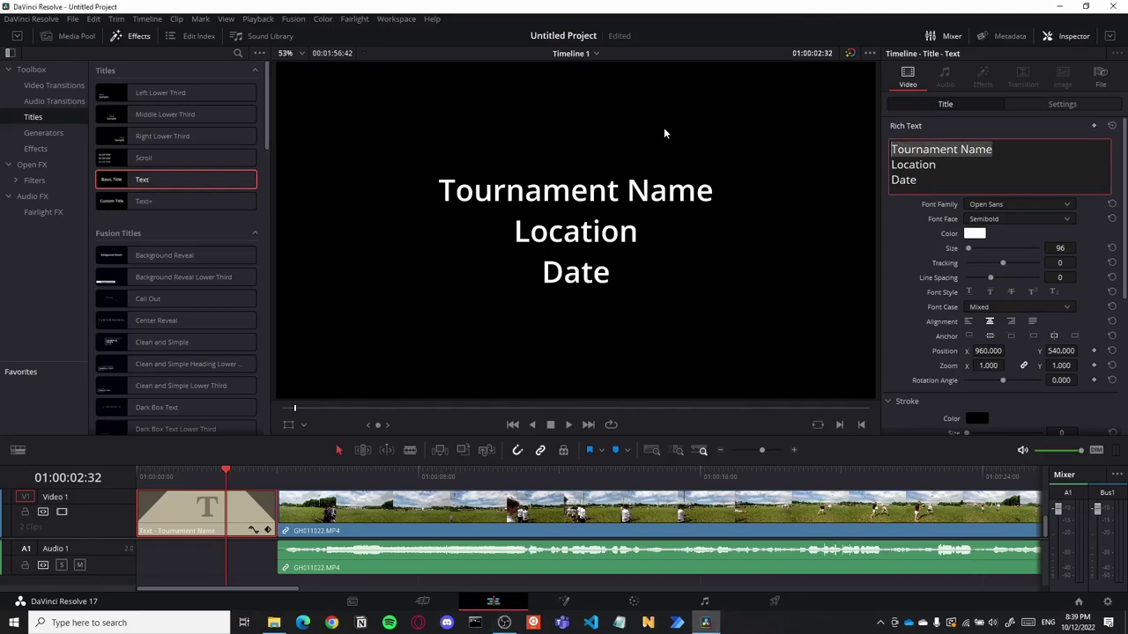
Draft the first line as "USAU DI Men's Southeast Regionals 2022", then undo the last edit
type("USAU DI Men's Su")
key("BackSpace")
key("BackSpace")
key("BackSpace")
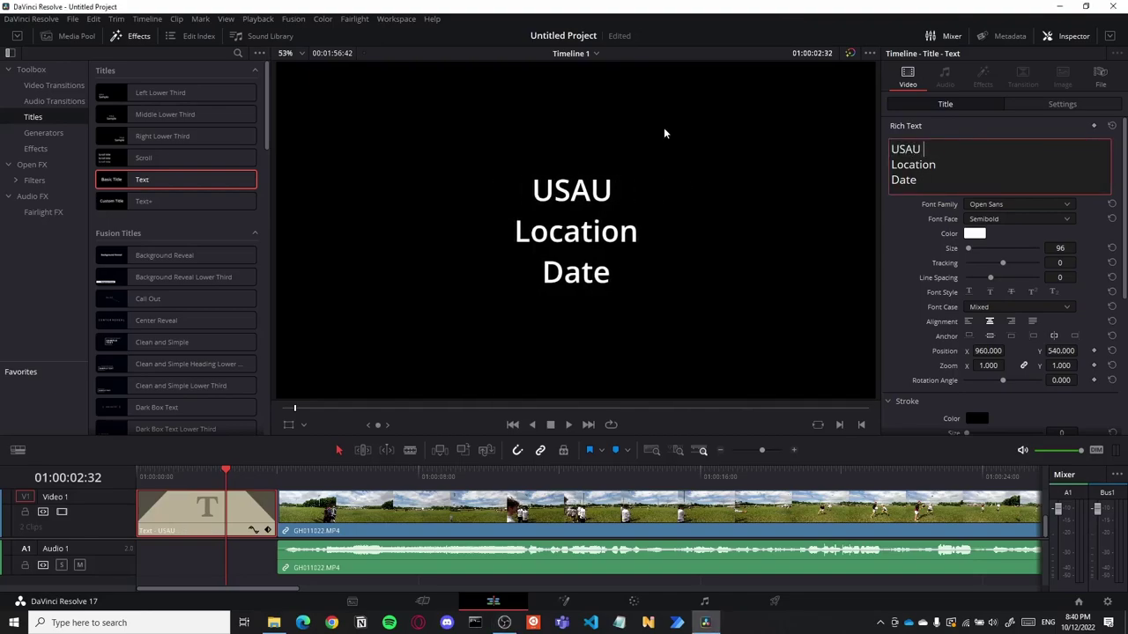
key("BackSpace")
key("BackSpace")
key("BackSpace")
type("DI Men's Southeast Regionals")
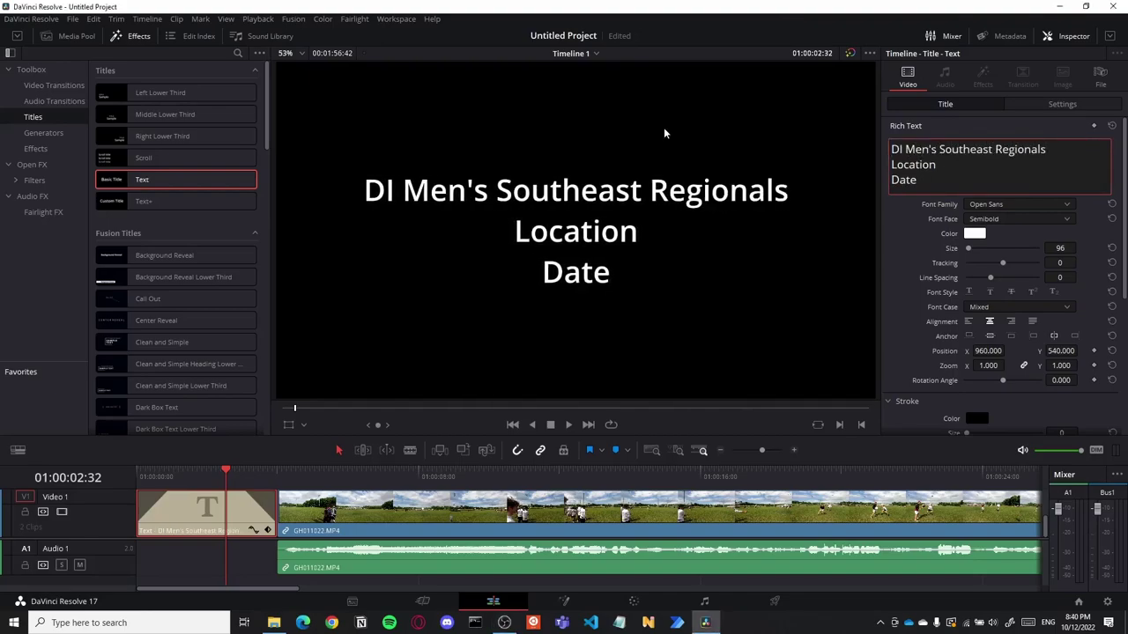
key("Home")
type("2022")
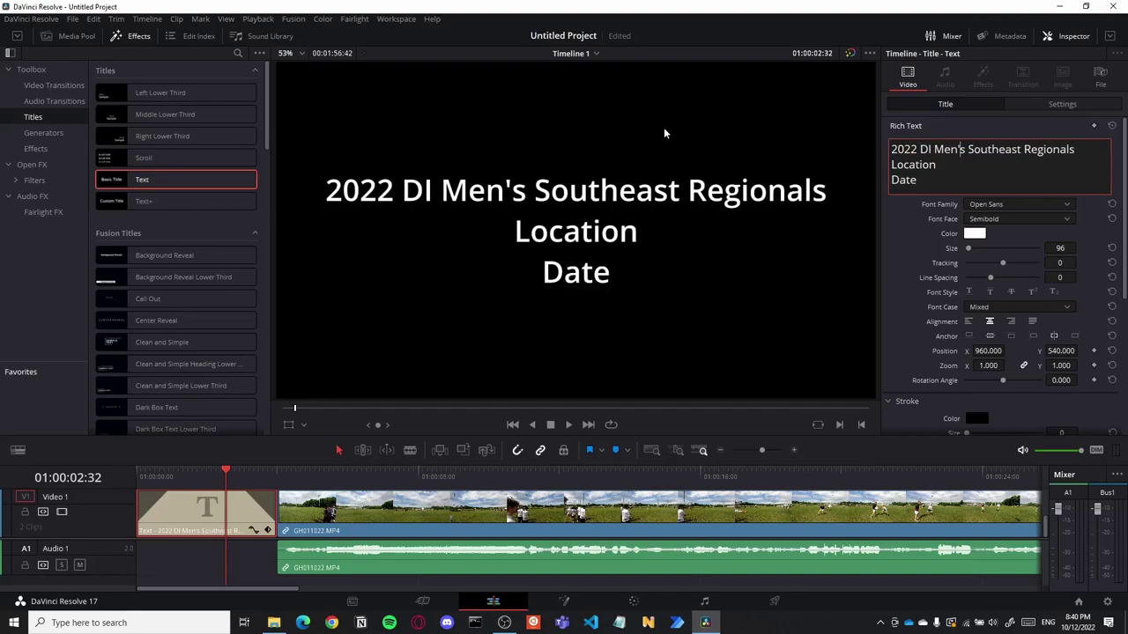
key("BackSpace")
key("Return")
key("Home")
type("USAU")
key("ctrl+z")
key("ctrl+z")
key("ctrl+z")
Rewrite the title as "USAU DI Regionals", "Southeast" and "Decatur, AL 5/1/2022"
type("USAU DI Regionals")
key("Return")
type("Southeast")
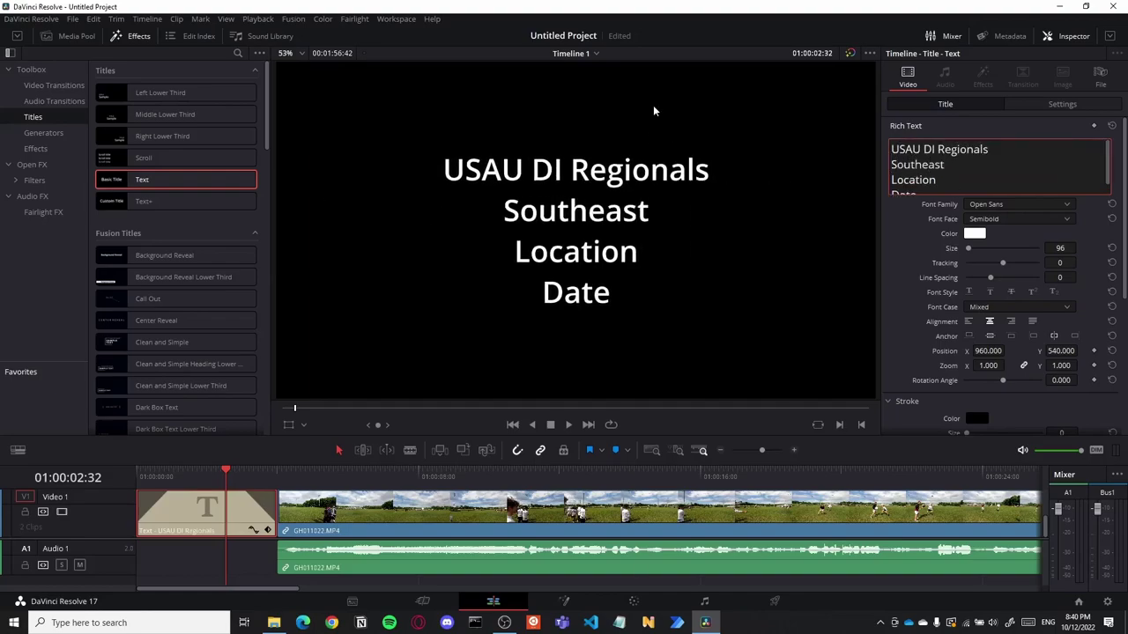
scroll(987, 167, "down", 1)
double_click(916, 134)
type("Decatur, AL ")
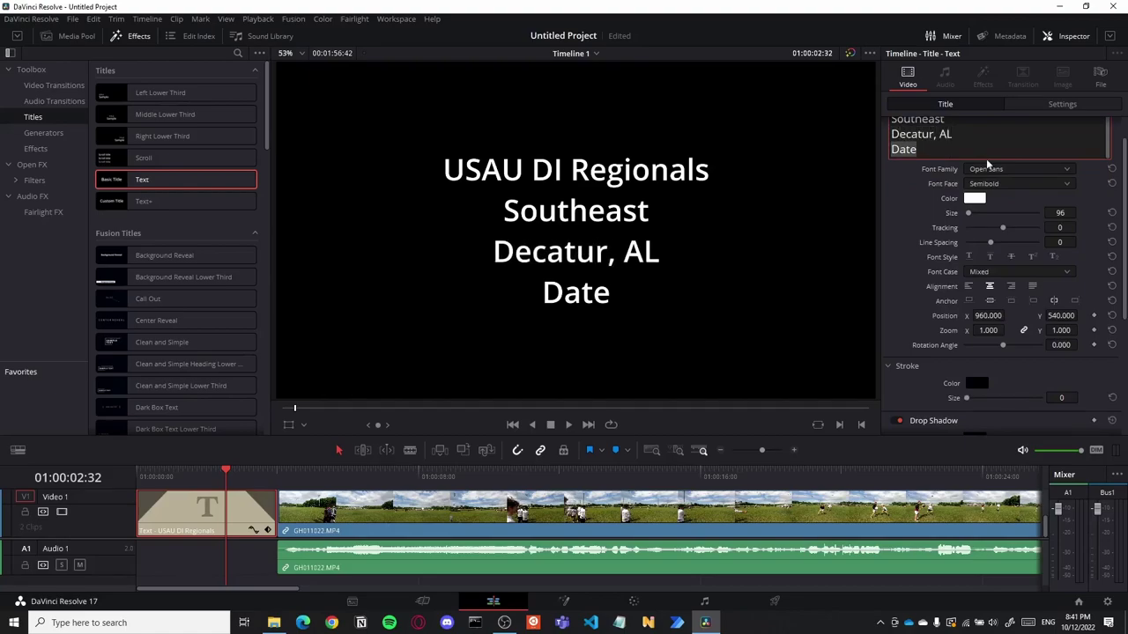
type("5/1/2022")
scroll(986, 163, "up", 1)
Style the opening title in Halis R S Bold, size 92, tracking 20, line spacing -8
left_click(998, 204)
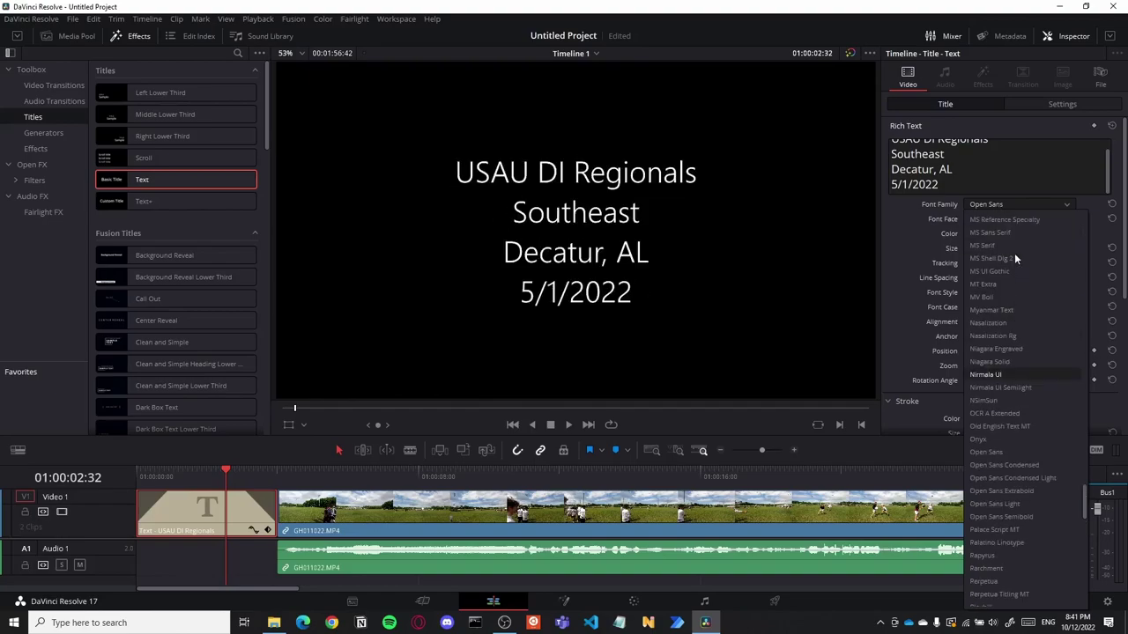
scroll(1013, 264, "up", 10)
left_click(1007, 311)
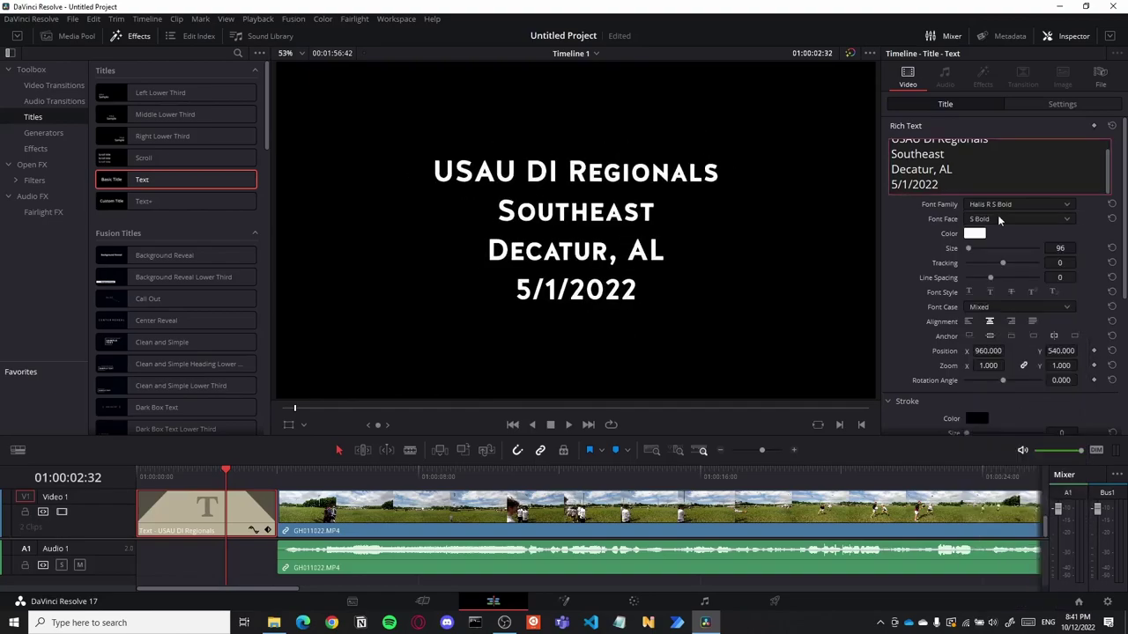
left_click(1060, 247)
type("92")
key("Return")
left_click(1073, 263)
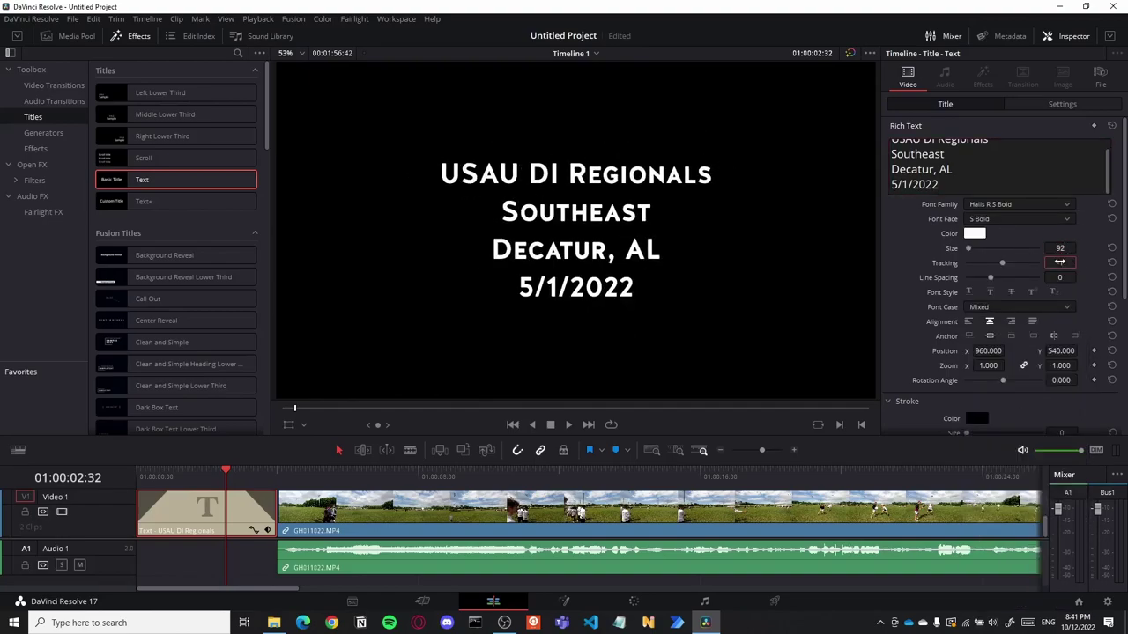
type("20")
key("Tab")
type("-8")
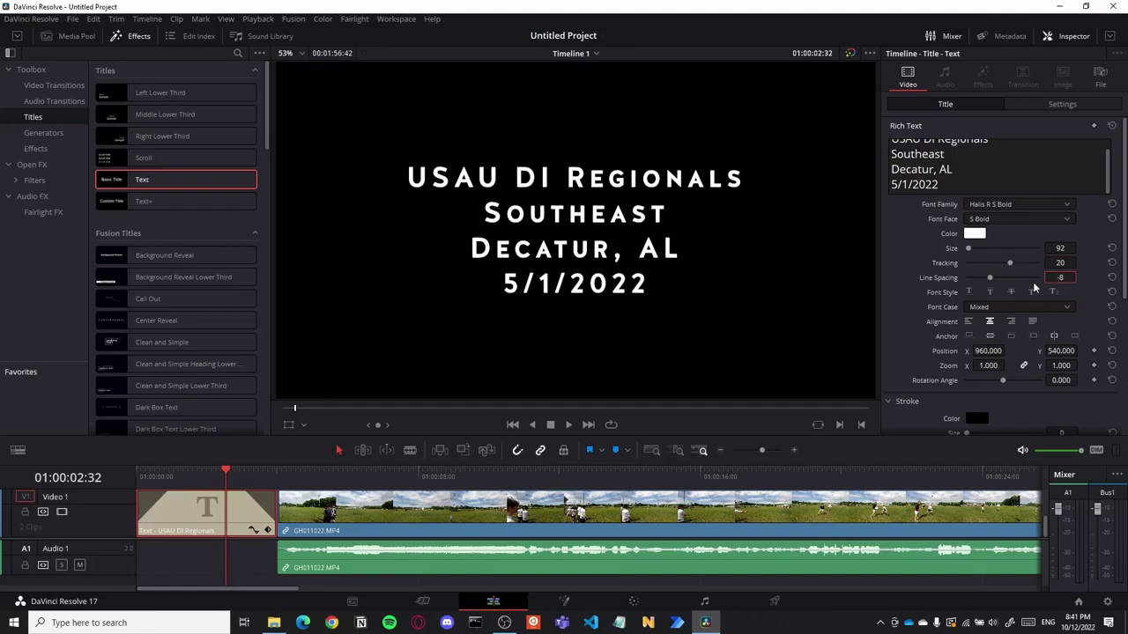
left_click(1059, 104)
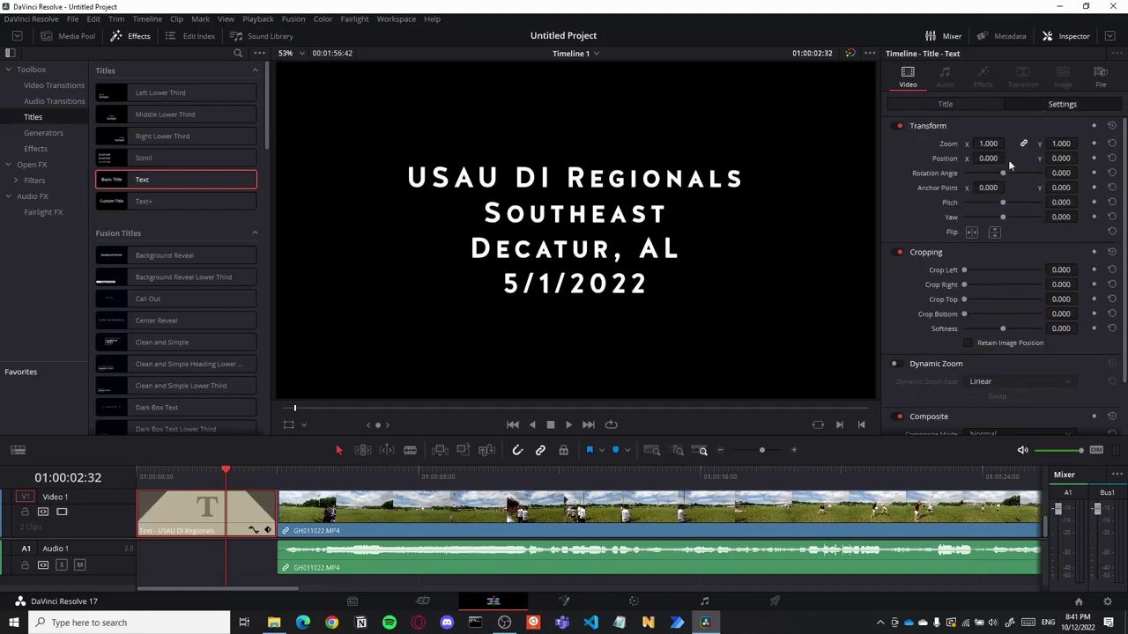
Enter the second title text: "2nd Place - Quarters" and "Georgia Tech 13 - 10 Alabama"
left_click_drag(1074, 158, 1092, 158)
left_click_drag(142, 179, 206, 511)
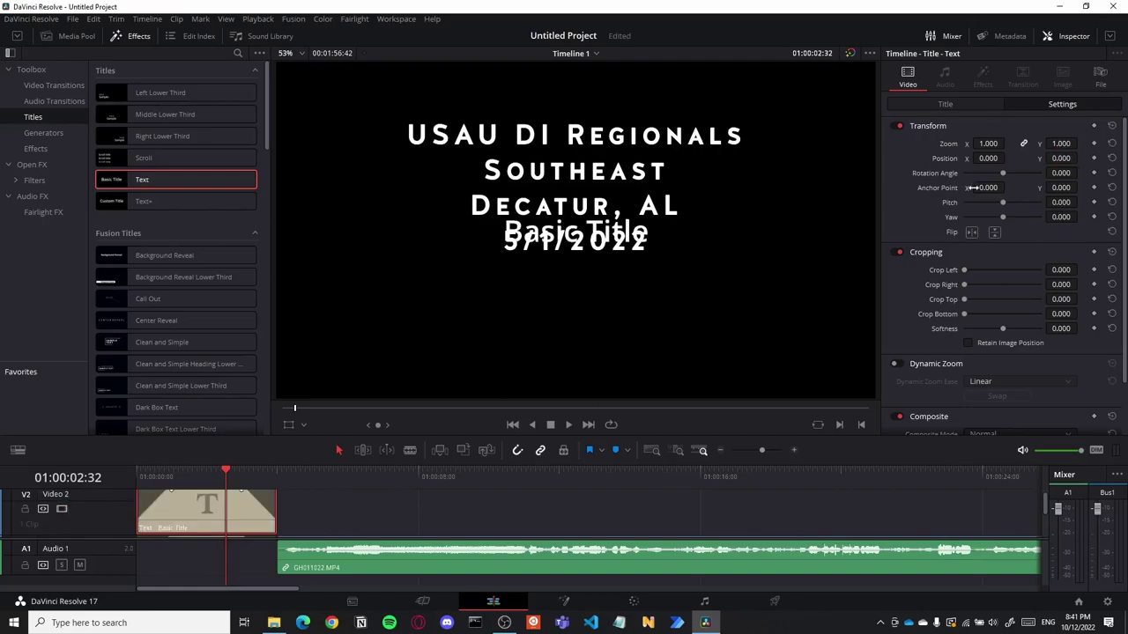
type("2nd Place - Quarters")
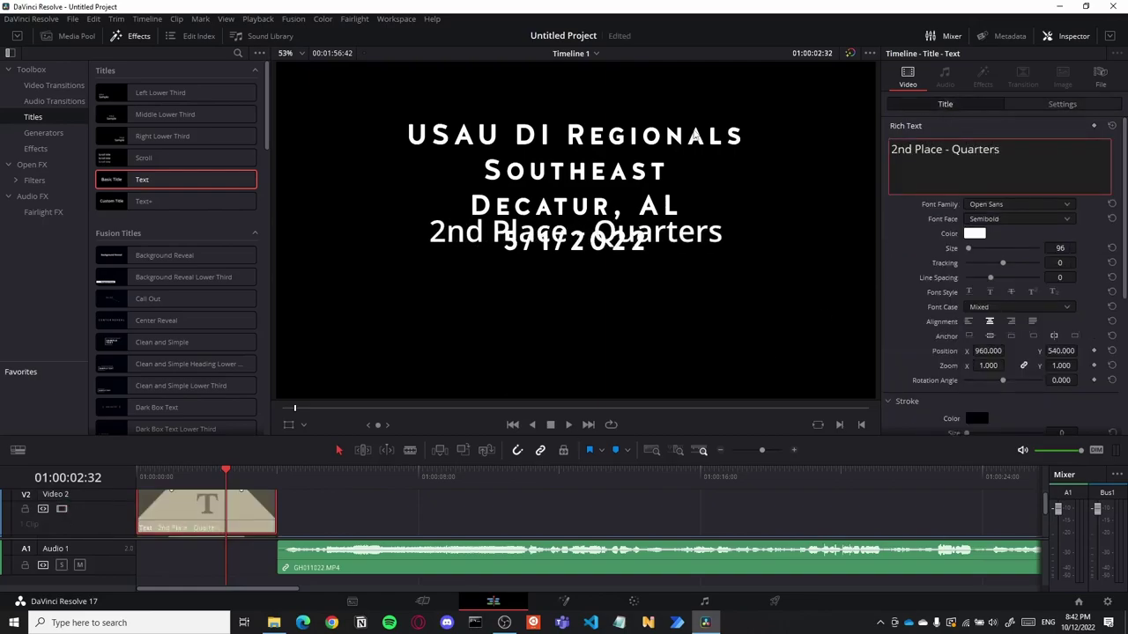
key("Return")
type("Alabama 10")
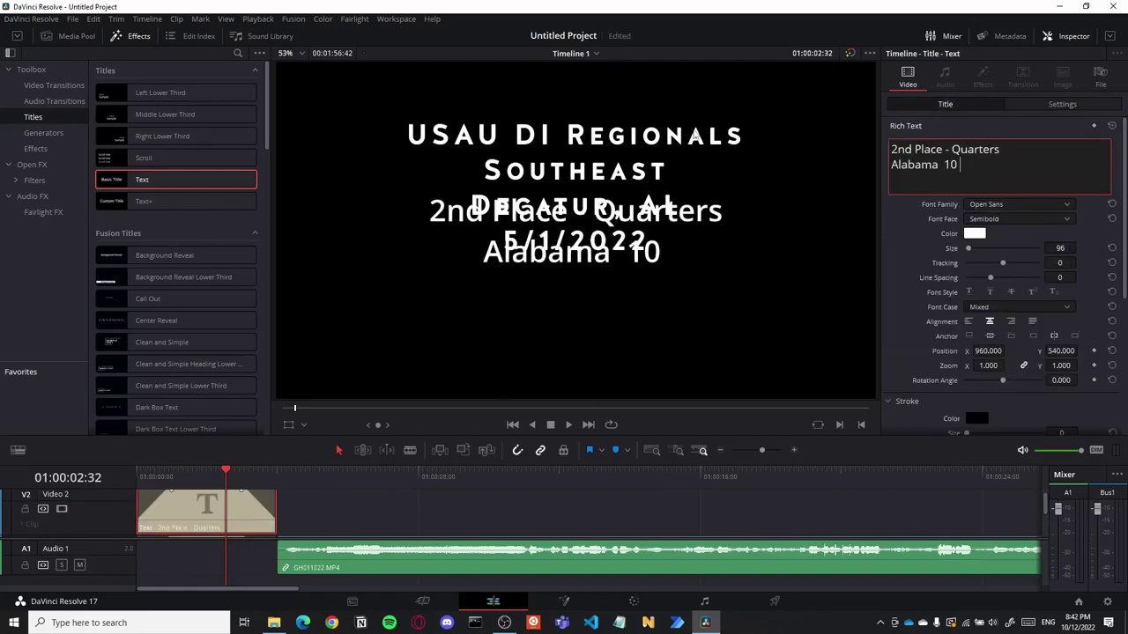
key("shift+Home")
type("Georgia TE")
key("BackSpace")
type("ech 13")
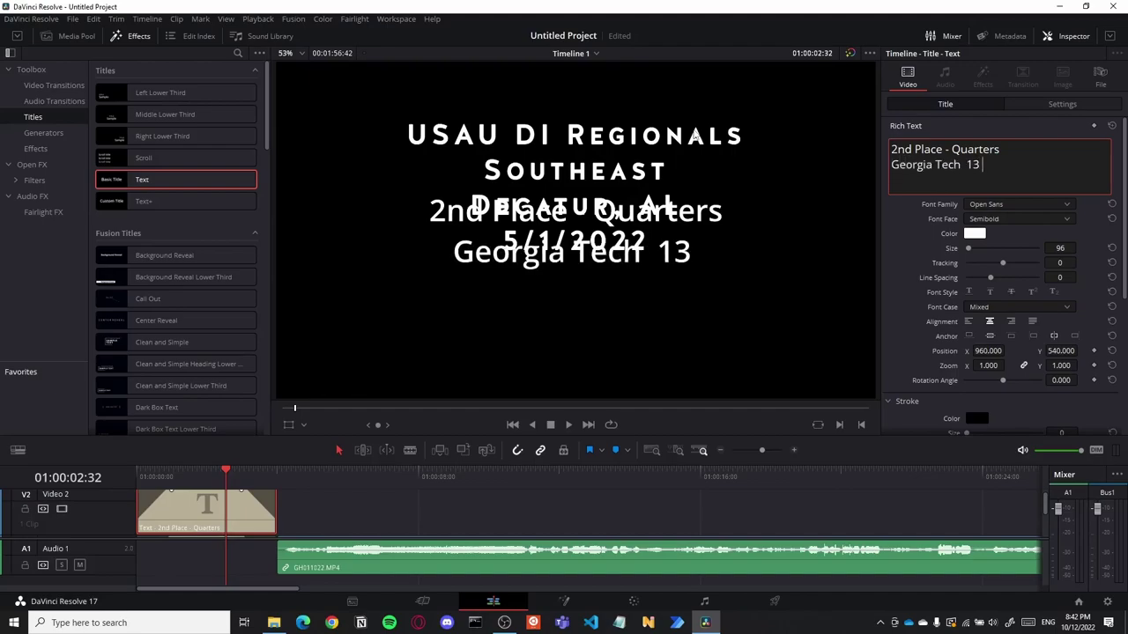
type(" - 10 Alabama")
Set the score title to Halis R S Bold, size 70, with slightly wider tracking
left_click(1004, 205)
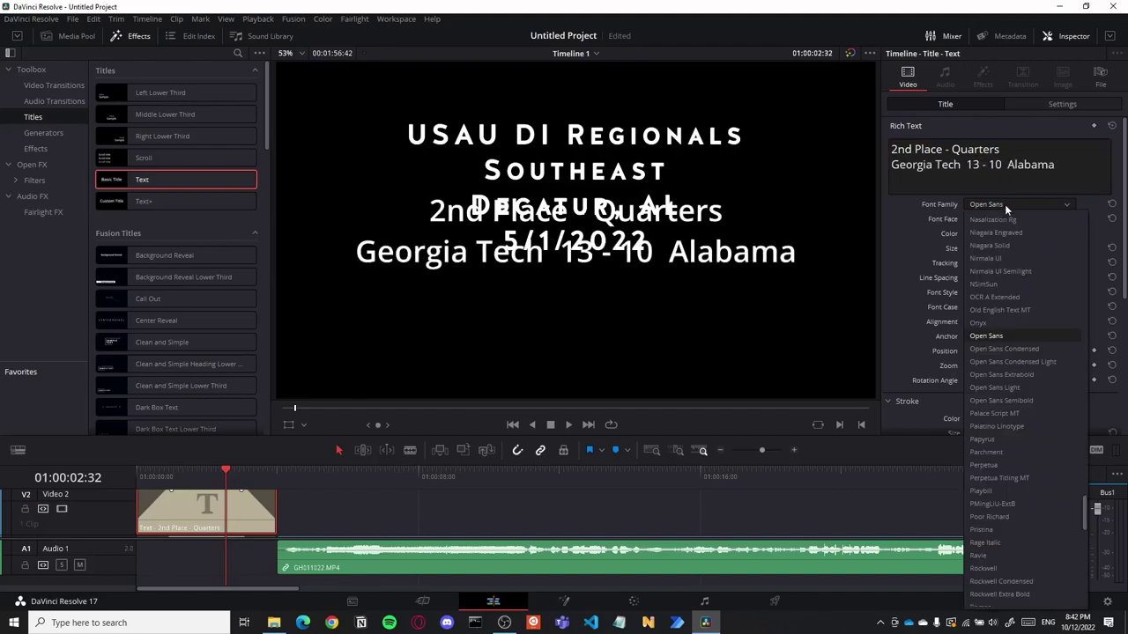
scroll(1022, 330, "up", 2)
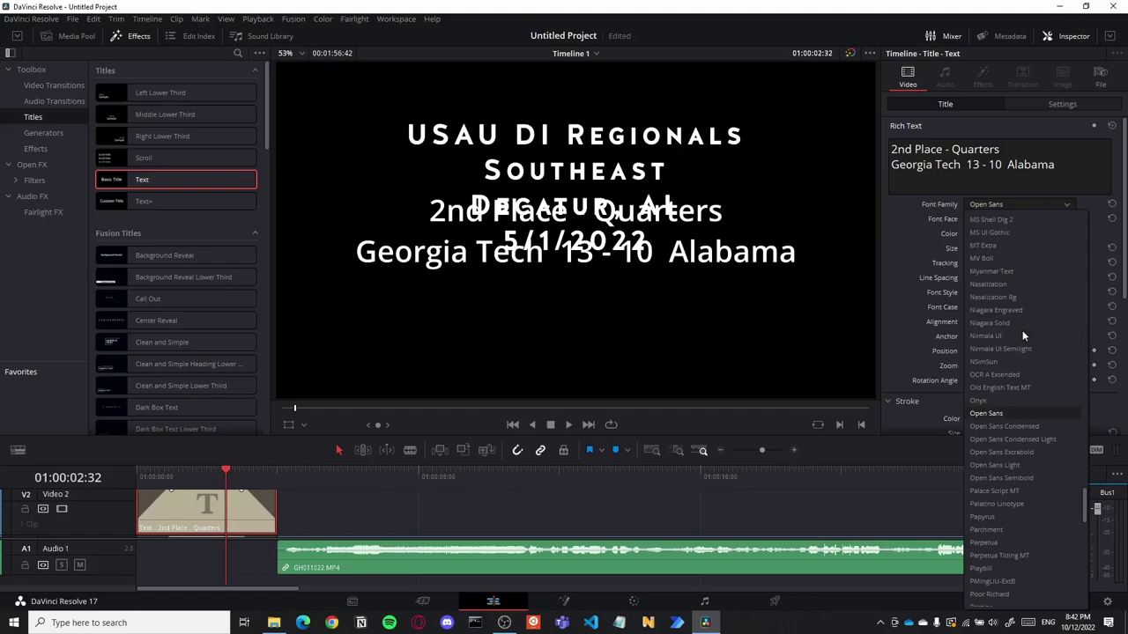
scroll(1022, 330, "up", 5)
left_click(1009, 239)
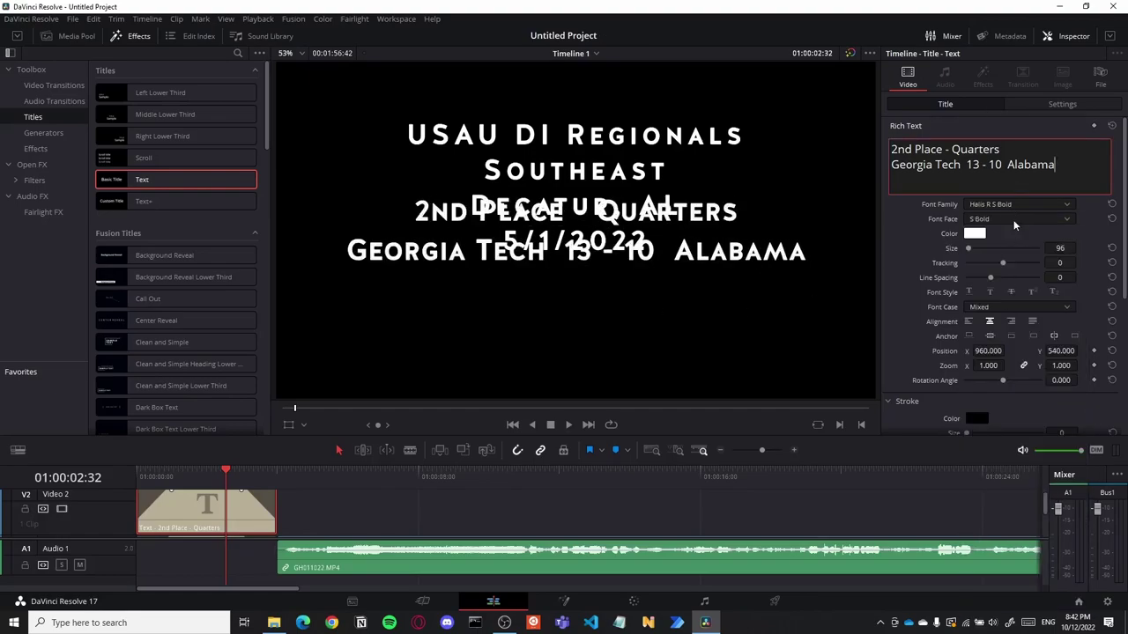
left_click(1060, 247)
type("70")
key("Return")
left_click_drag(1057, 263, 1064, 262)
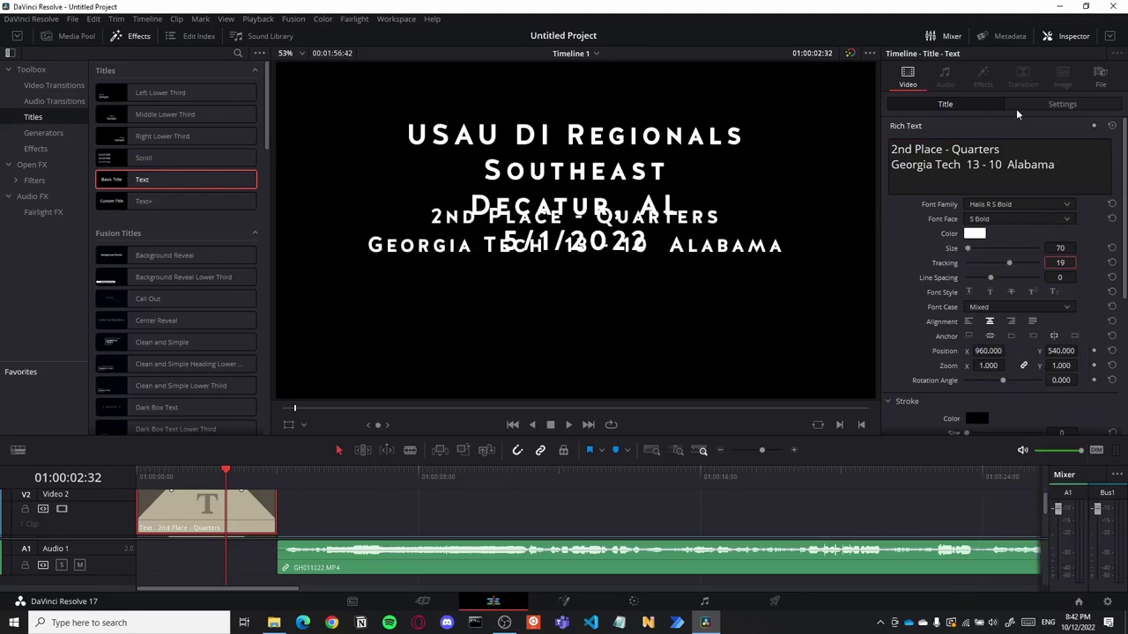
Move the score title down to Position Y -256 and play back the opening titles
left_click(1048, 106)
type("-256")
key("Return")
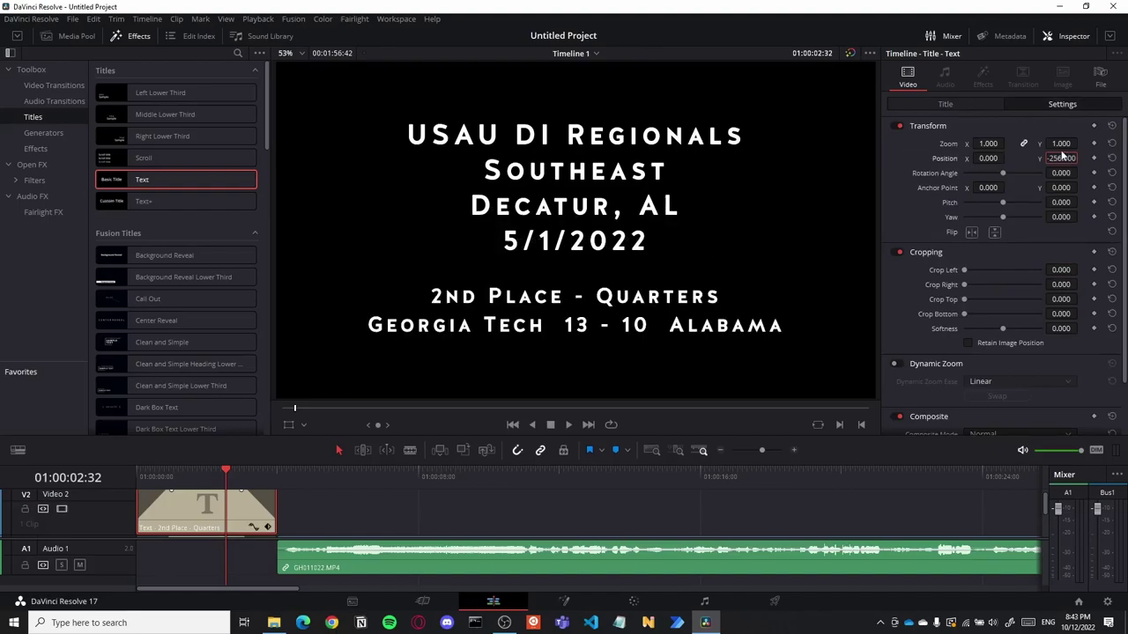
key("Home")
key("space")
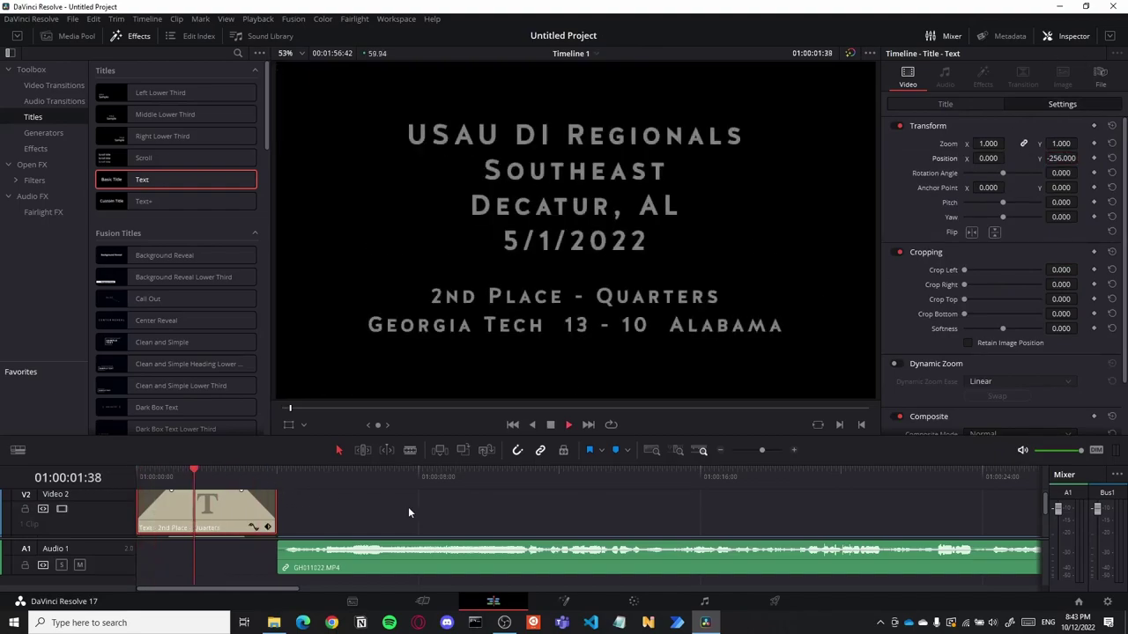
key("ctrl+z")
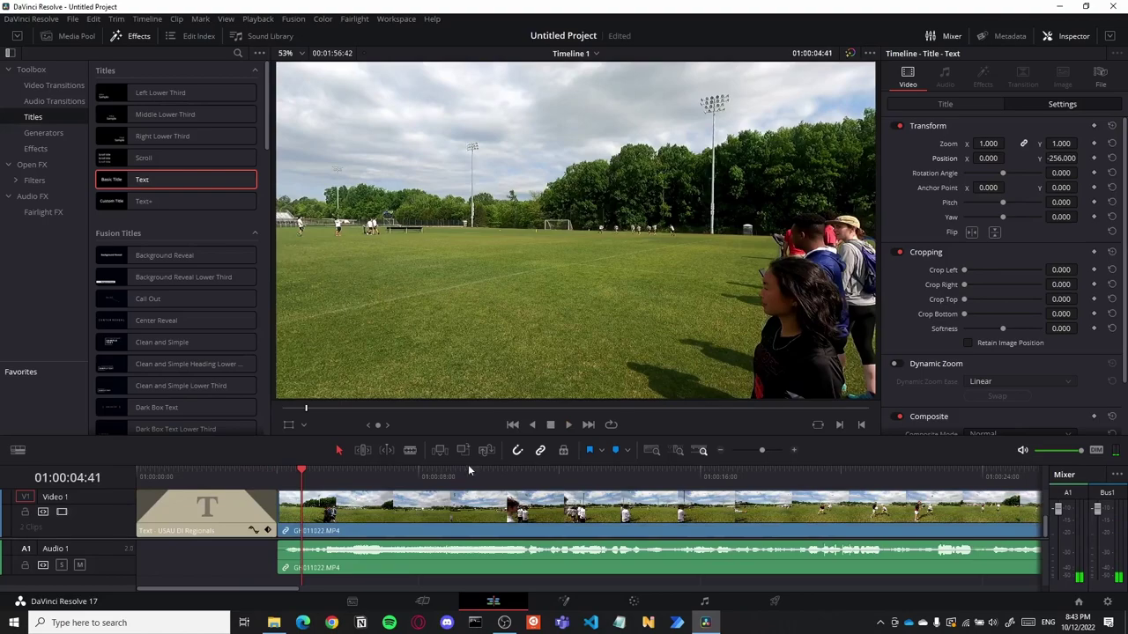
left_click_drag(482, 465, 438, 399)
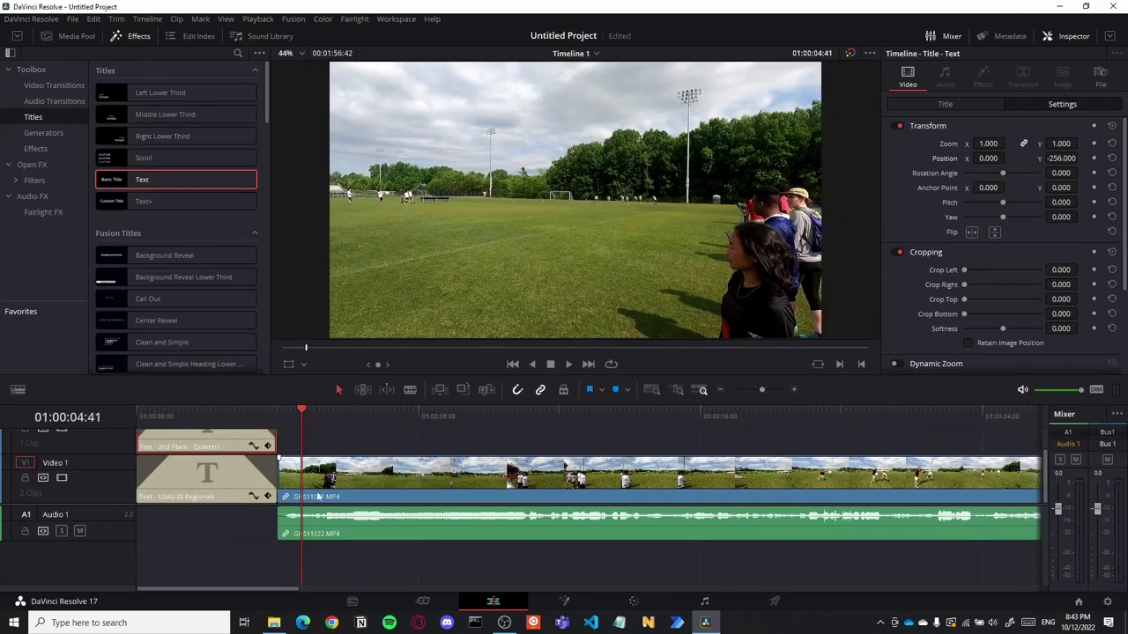
left_click(351, 601)
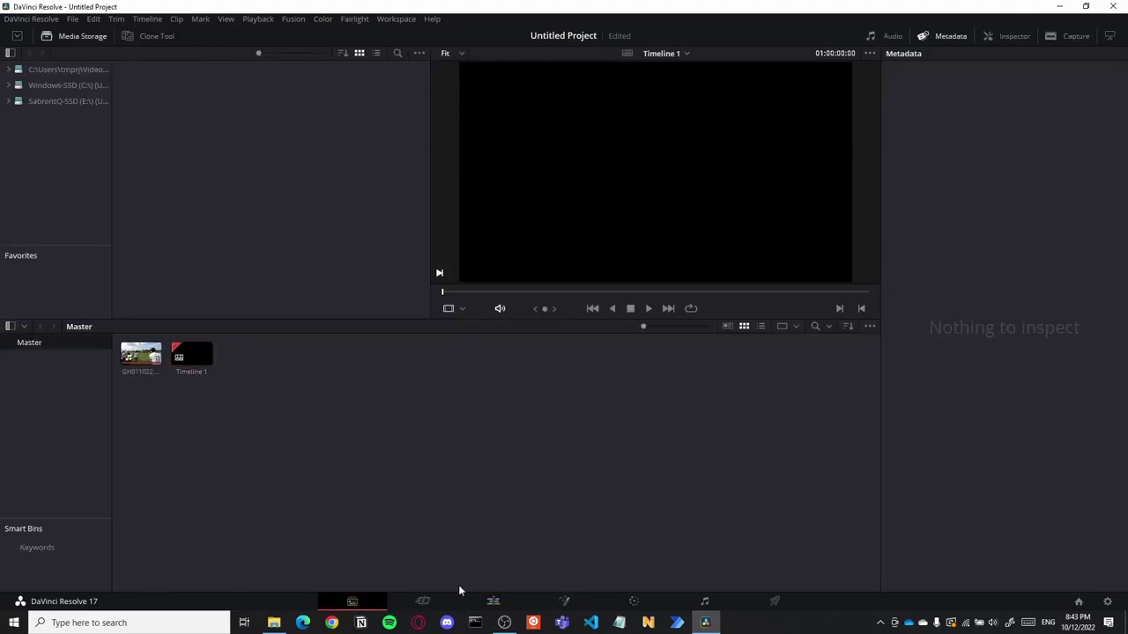
Drag 15a.png and 15b.png from the Scoreboard folder into the Media Pool
key("super+Left")
left_click(944, 386)
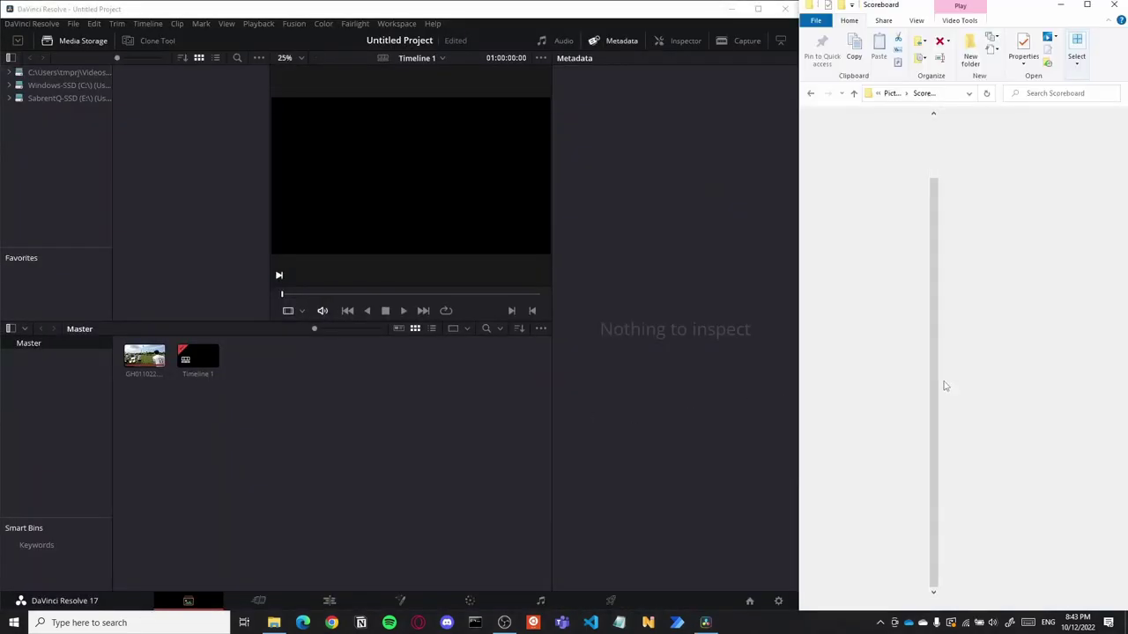
left_click(980, 130)
left_click(1069, 130, "shift")
left_click_drag(1069, 131, 446, 392)
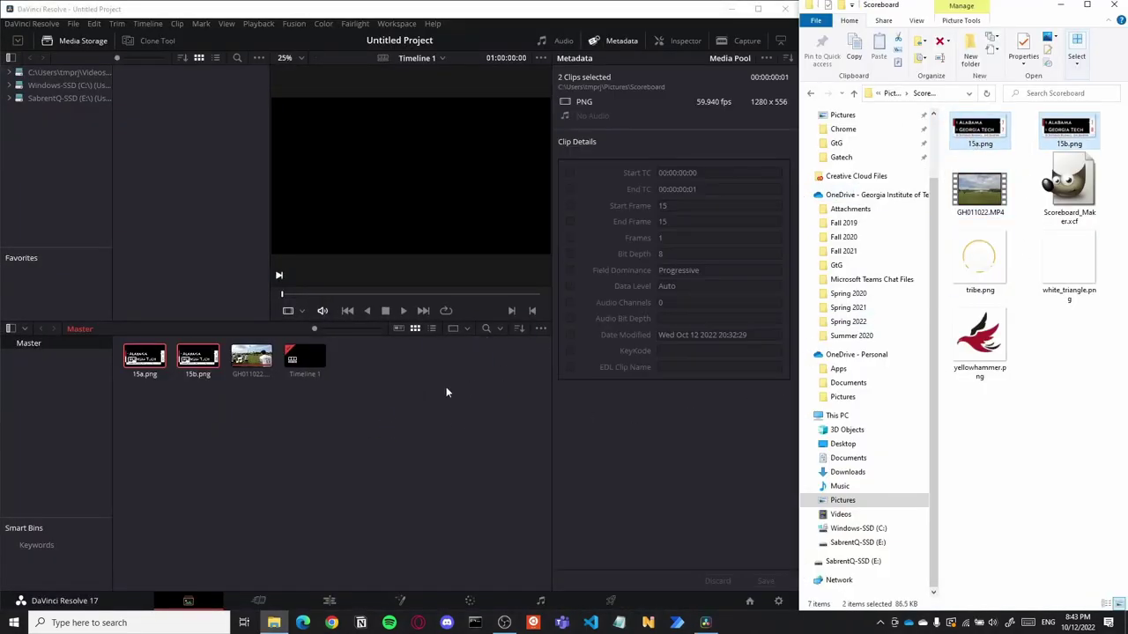
key("super+Up")
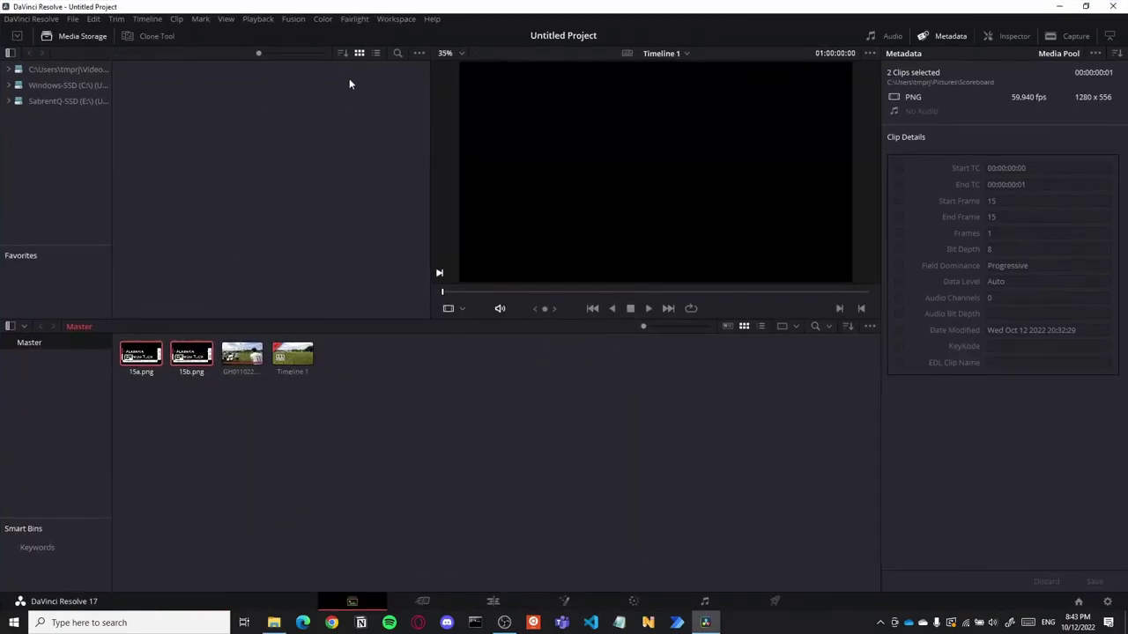
left_click(493, 601)
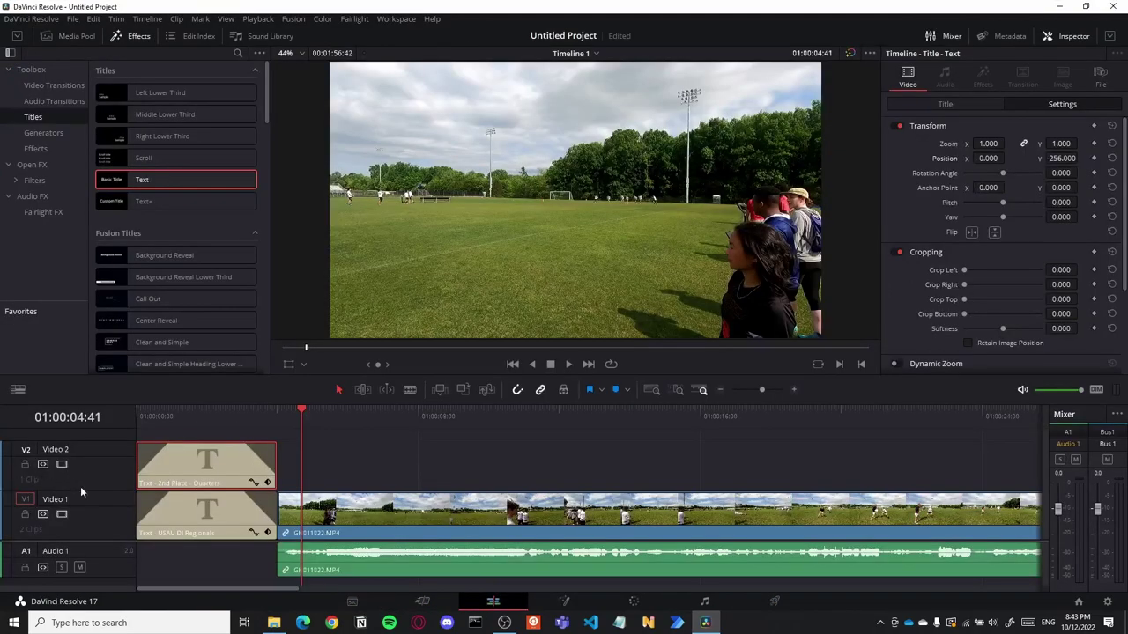
Place the 15a.png scoreboard on Video 2 right after the title
left_click(71, 35)
left_click(166, 161)
left_click(124, 79)
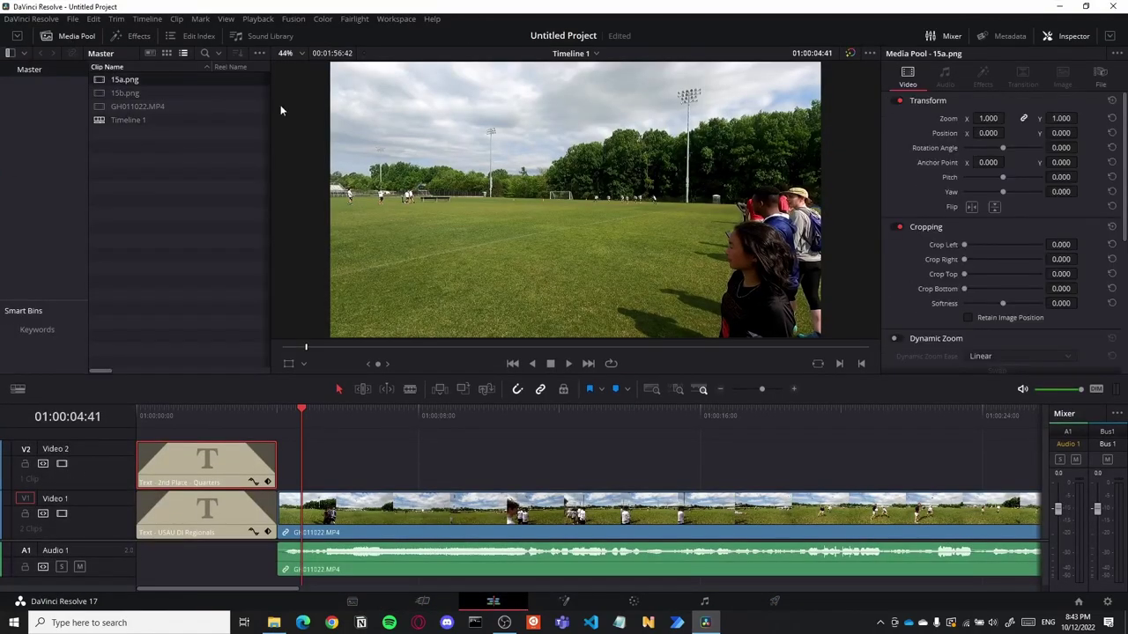
double_click(231, 79)
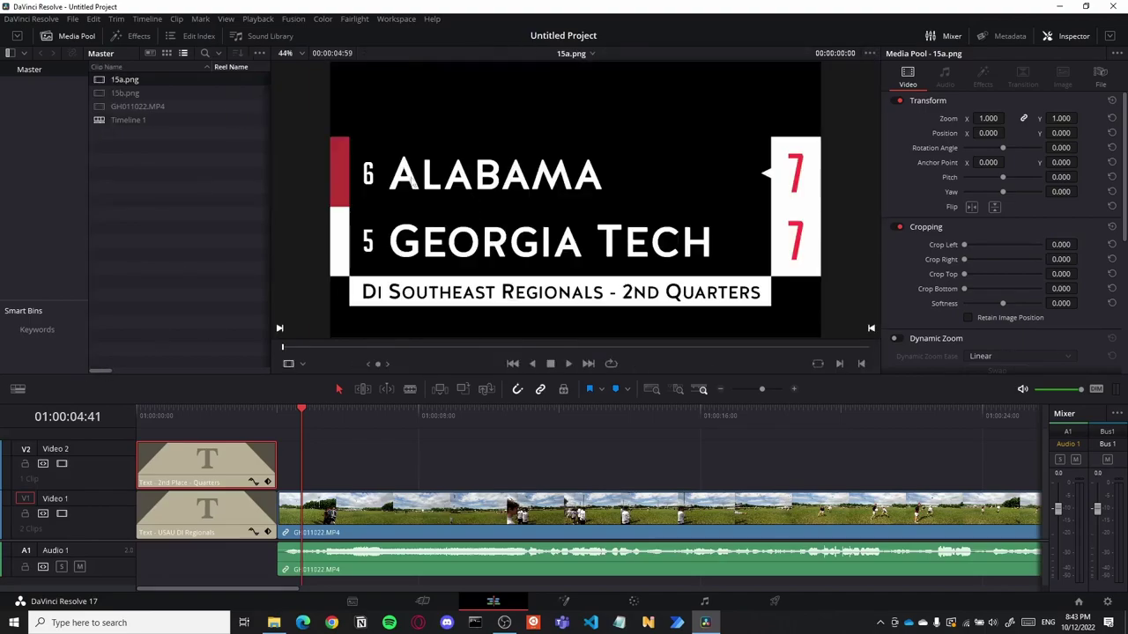
left_click_drag(467, 250, 285, 465)
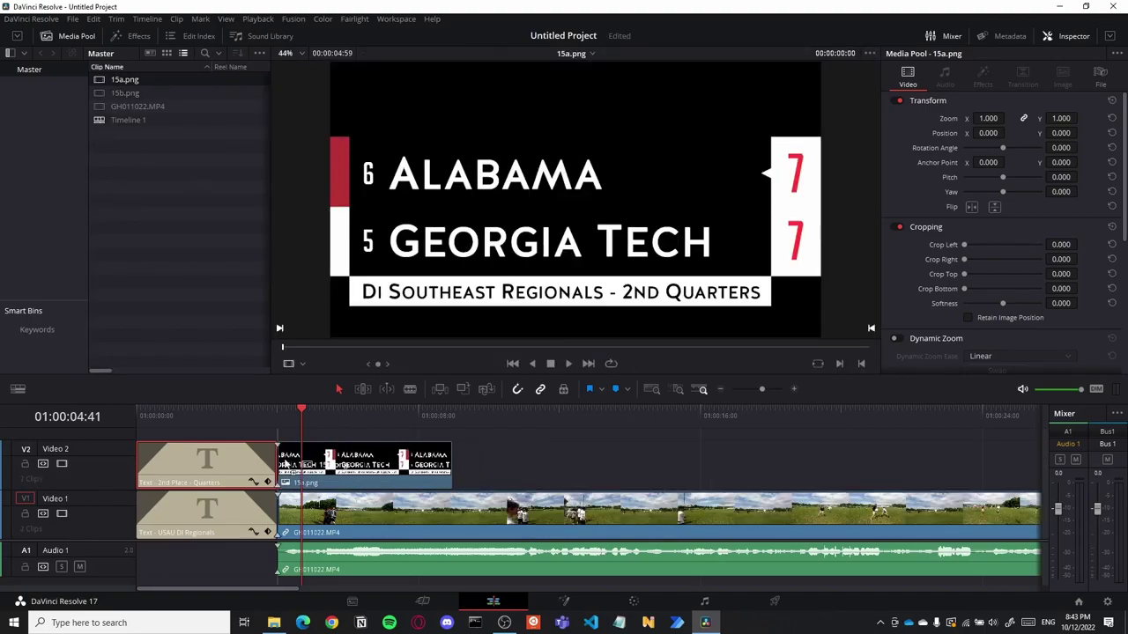
left_click(401, 488)
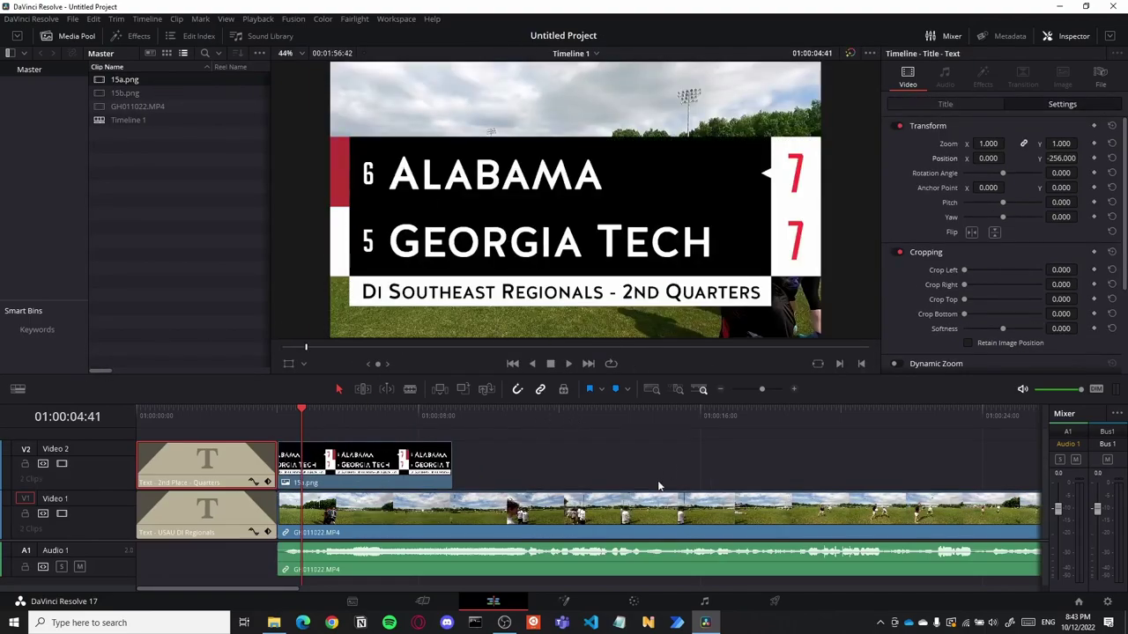
Scrub and play the footage to find the moment Georgia Tech scores
scroll(662, 461, "down", 3)
left_click(719, 390)
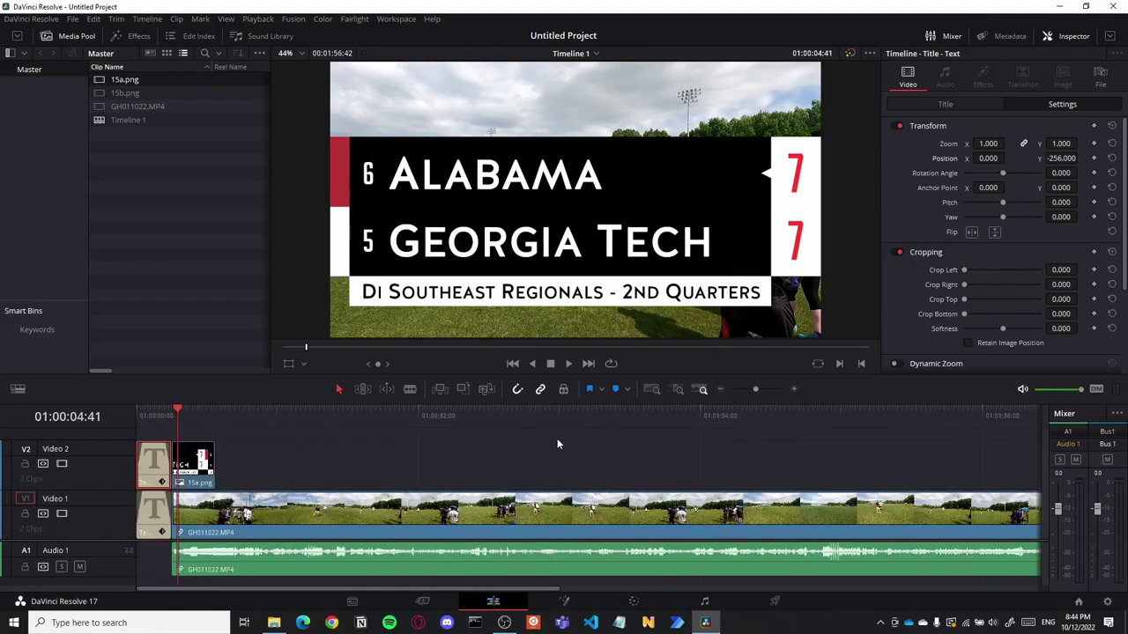
left_click(652, 412)
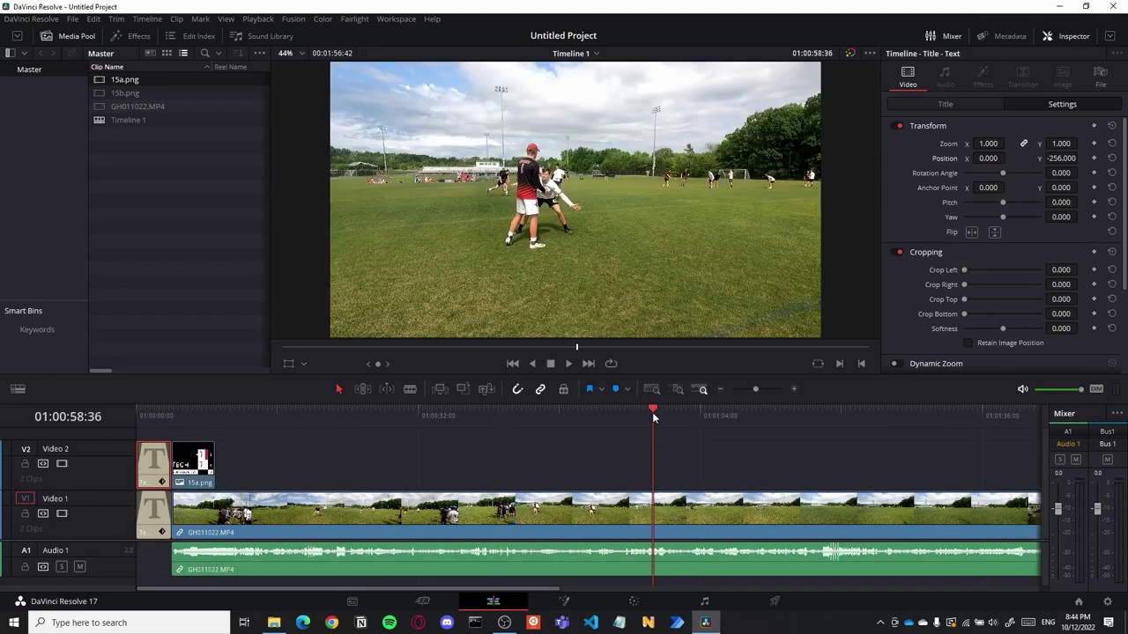
left_click(880, 414)
scroll(723, 468, "down", 5)
left_click(646, 413)
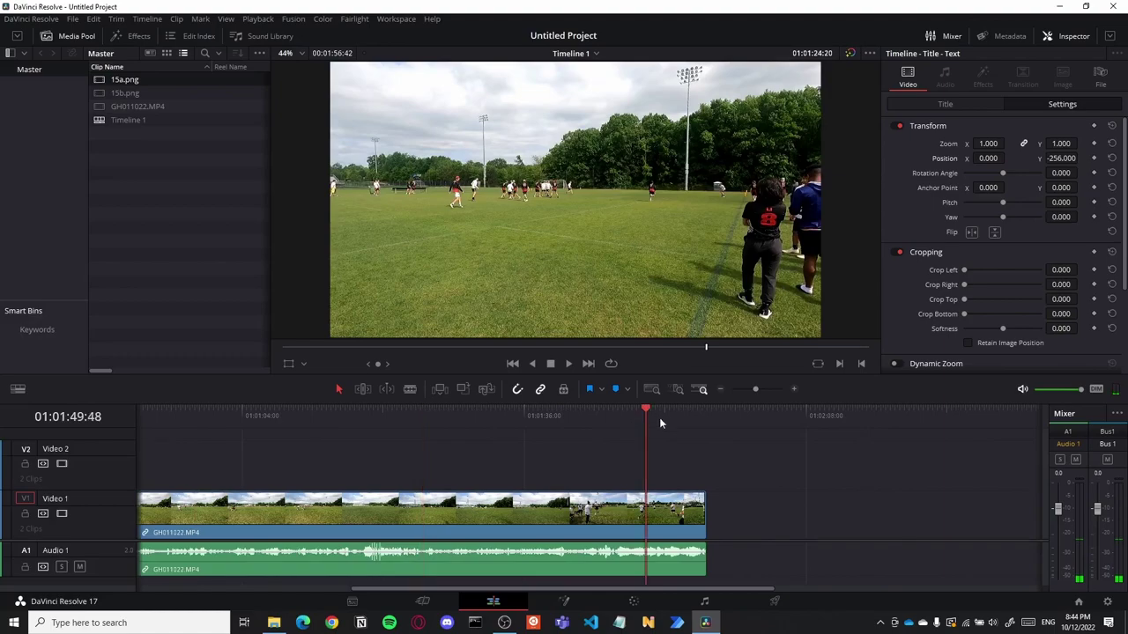
left_click(617, 418)
left_click(609, 419)
key("space")
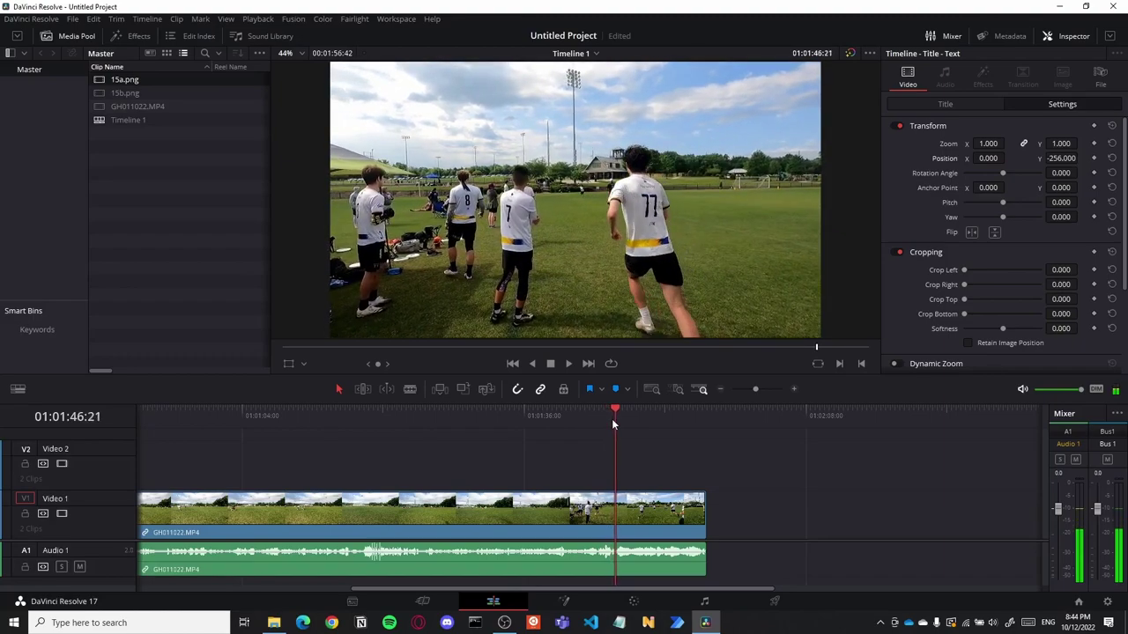
key("space")
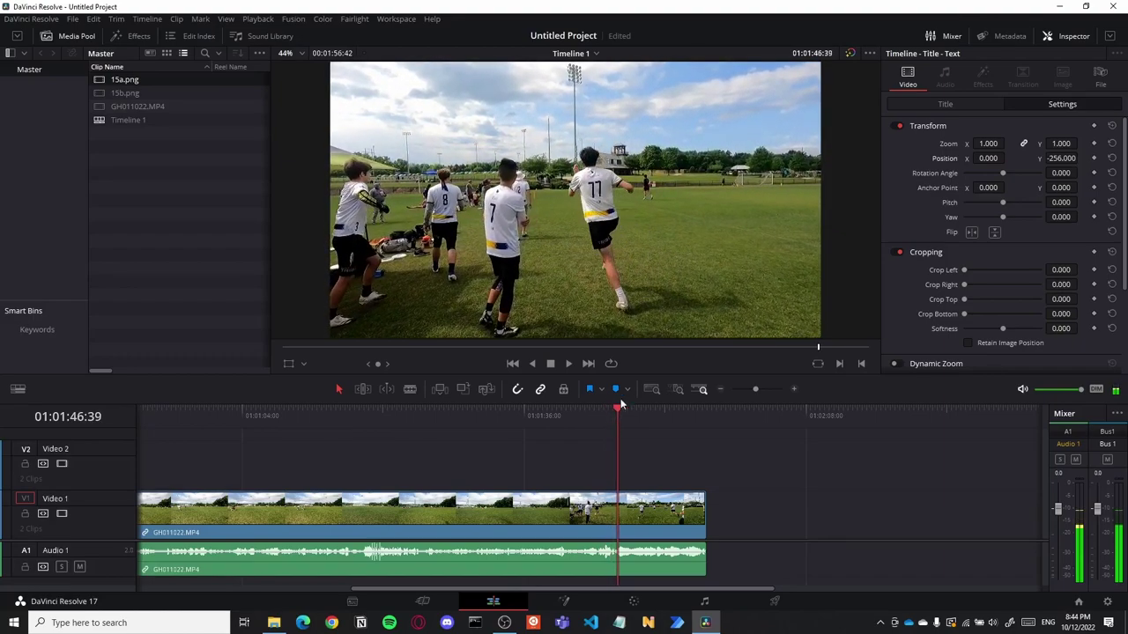
Place 15b.png on Video 2 at the scoring moment and extend 15a.png to meet it
mouse_move(124, 92)
left_mouse_down()
mouse_move(648, 463)
mouse_move(709, 458)
left_mouse_up()
key("shift+z")
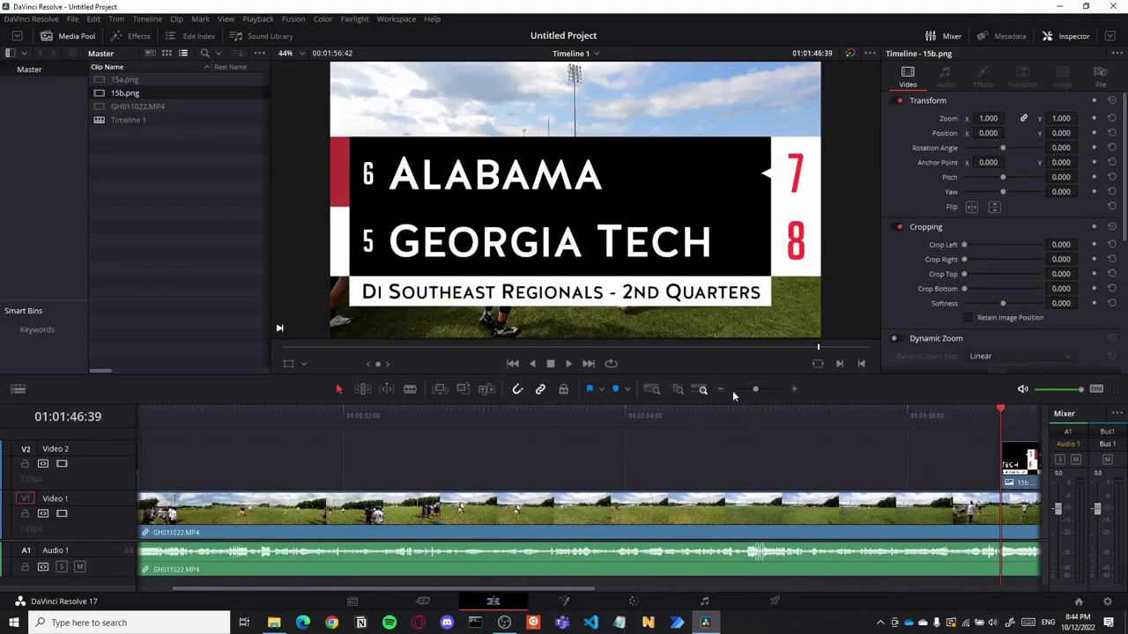
left_click(720, 388)
left_click(774, 389)
left_click_drag(167, 458, 602, 460)
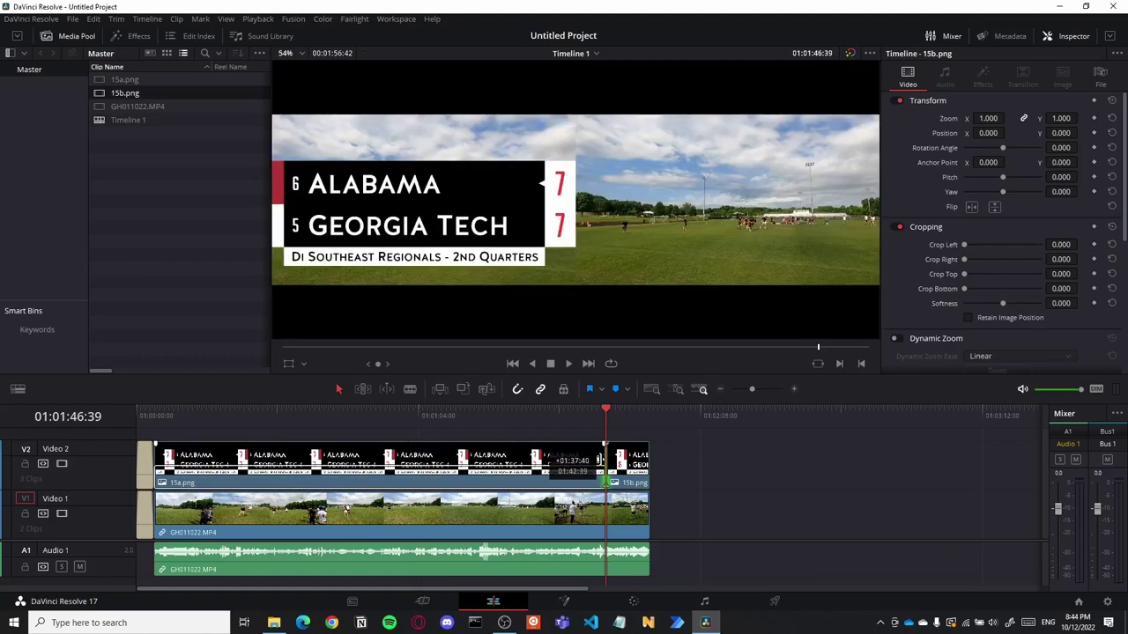
left_click_drag(623, 414, 565, 412)
left_click(595, 462)
left_click(627, 467, "ctrl")
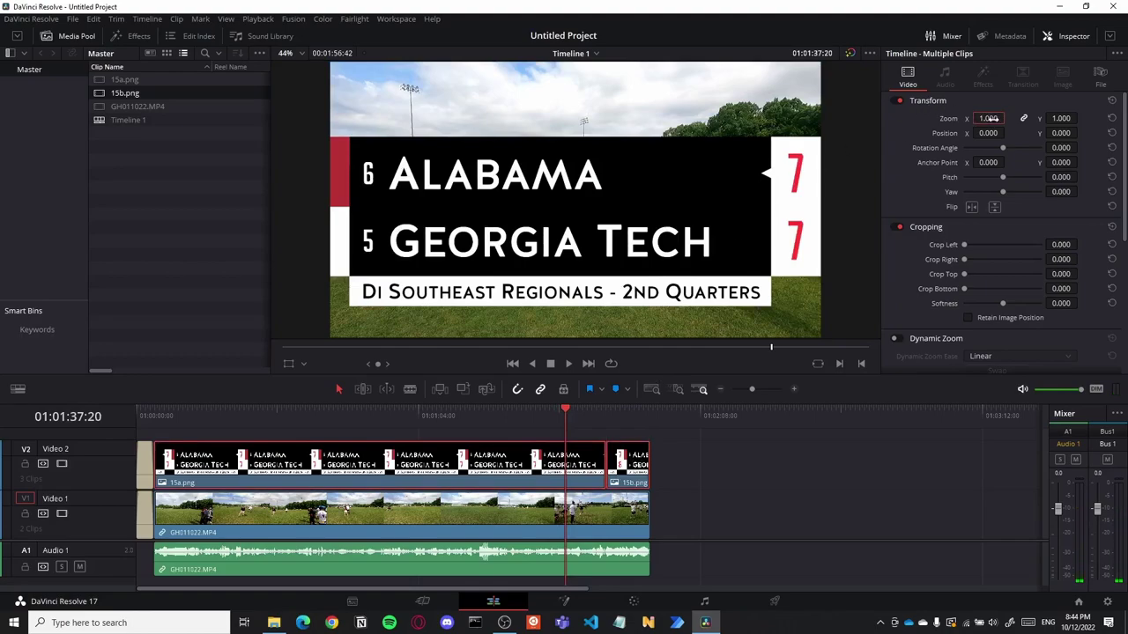
type("0.18")
Set both scoreboard overlays to zoom 0.18, position X -730 and Y 560, then scrub to check
key("Return")
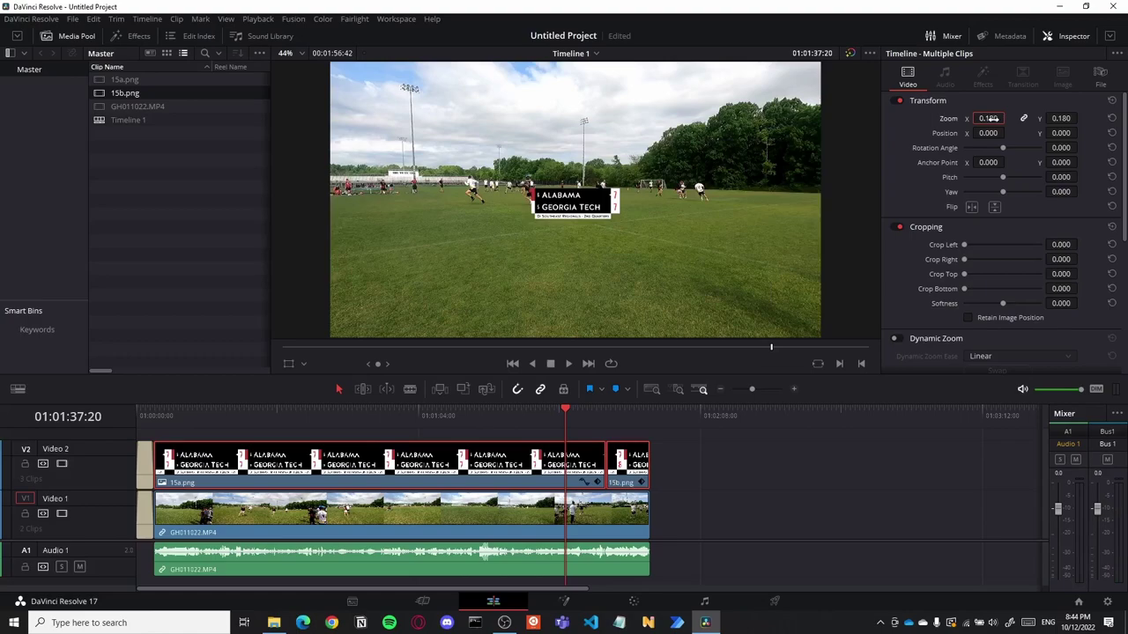
left_click(985, 133)
type("-730.000")
key("Return")
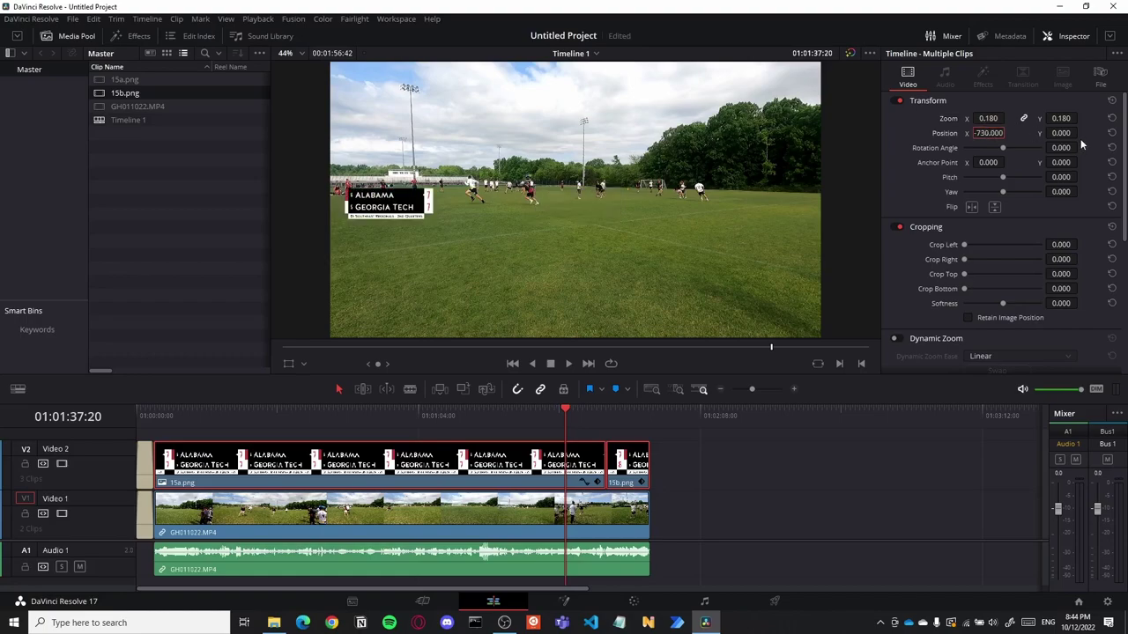
left_click(1060, 132)
type("560.000")
key("Return")
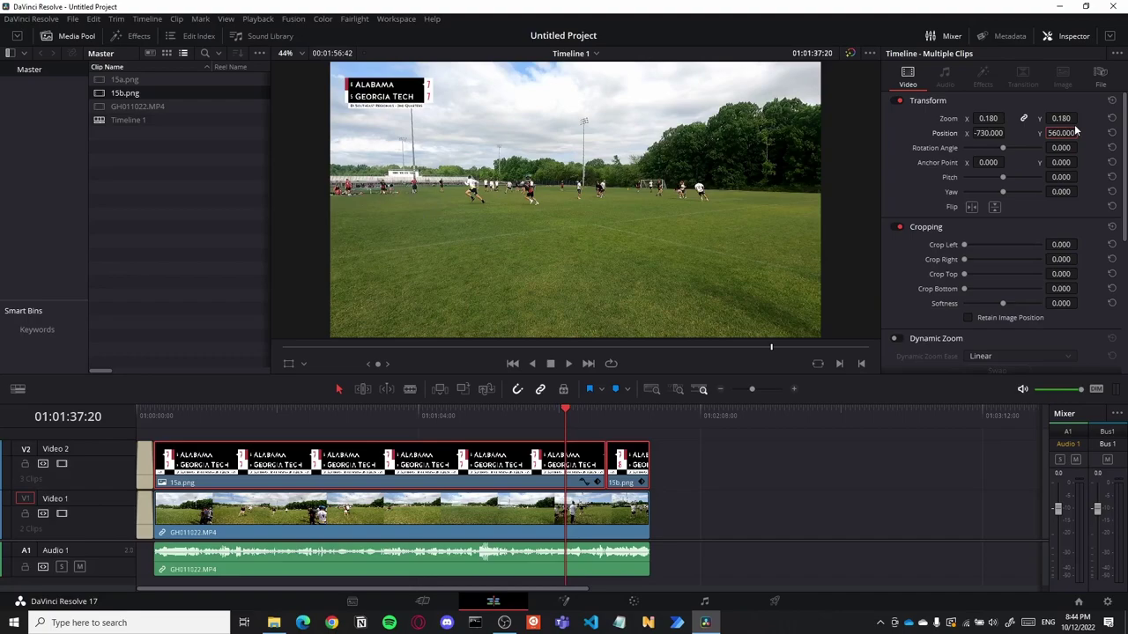
mouse_move(604, 416)
left_mouse_down()
mouse_move(632, 419)
mouse_move(592, 424)
left_mouse_up()
key("space")
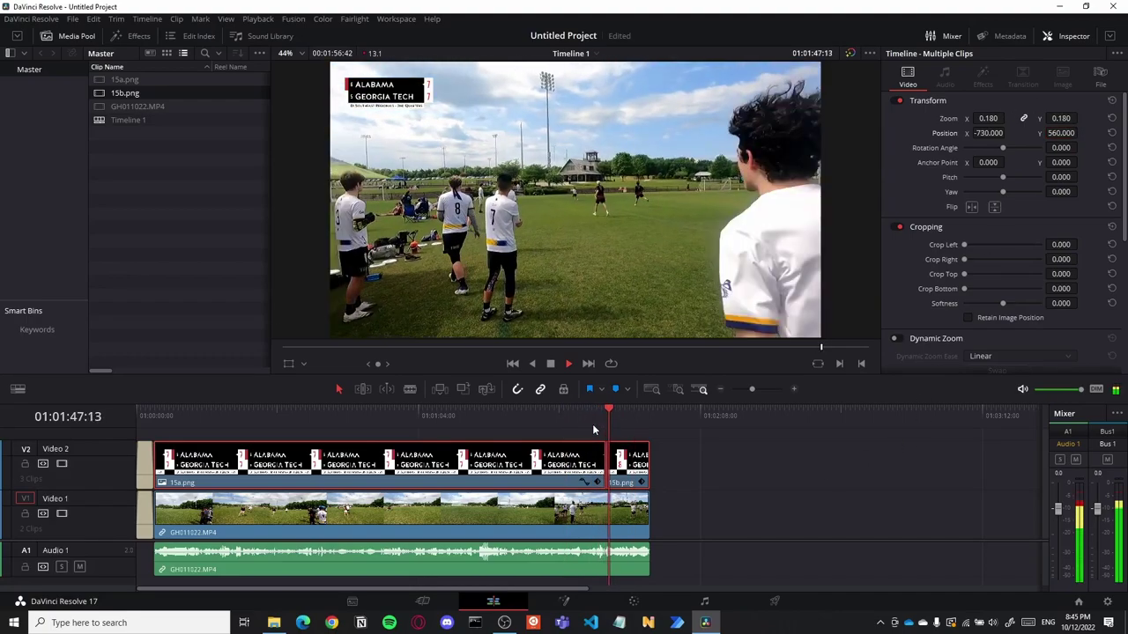
Split the footage and overlay near the timeline start at about 01:00:11
left_click(154, 414)
mouse_move(181, 414)
left_mouse_down()
mouse_move(266, 416)
mouse_move(155, 414)
left_mouse_up()
left_click(203, 420)
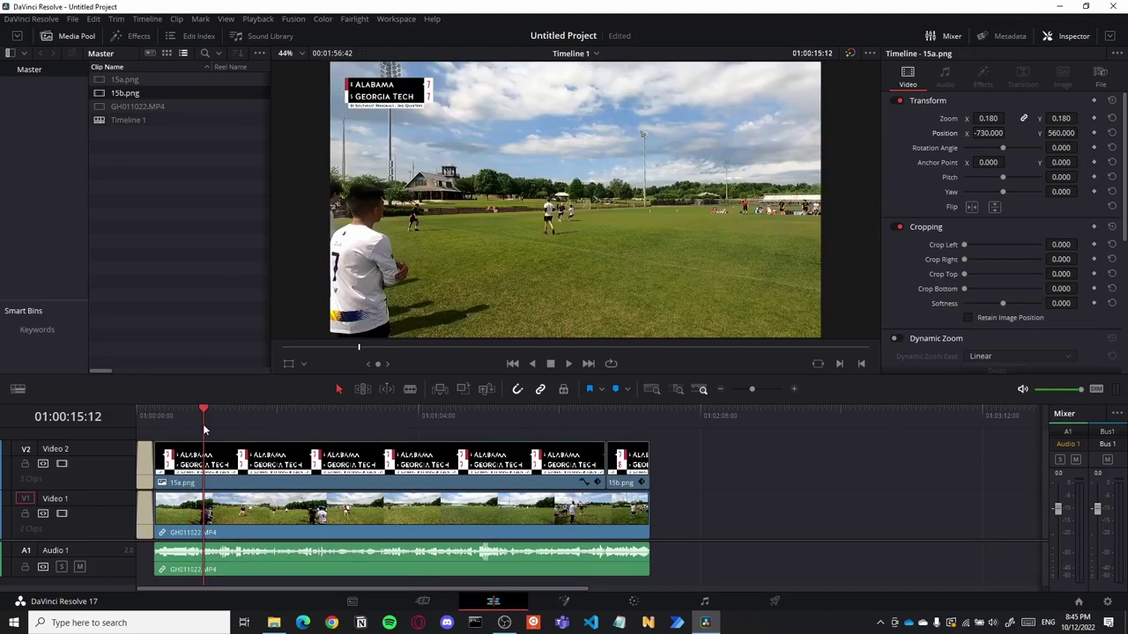
left_click(159, 416)
left_click(198, 418)
left_click(156, 419)
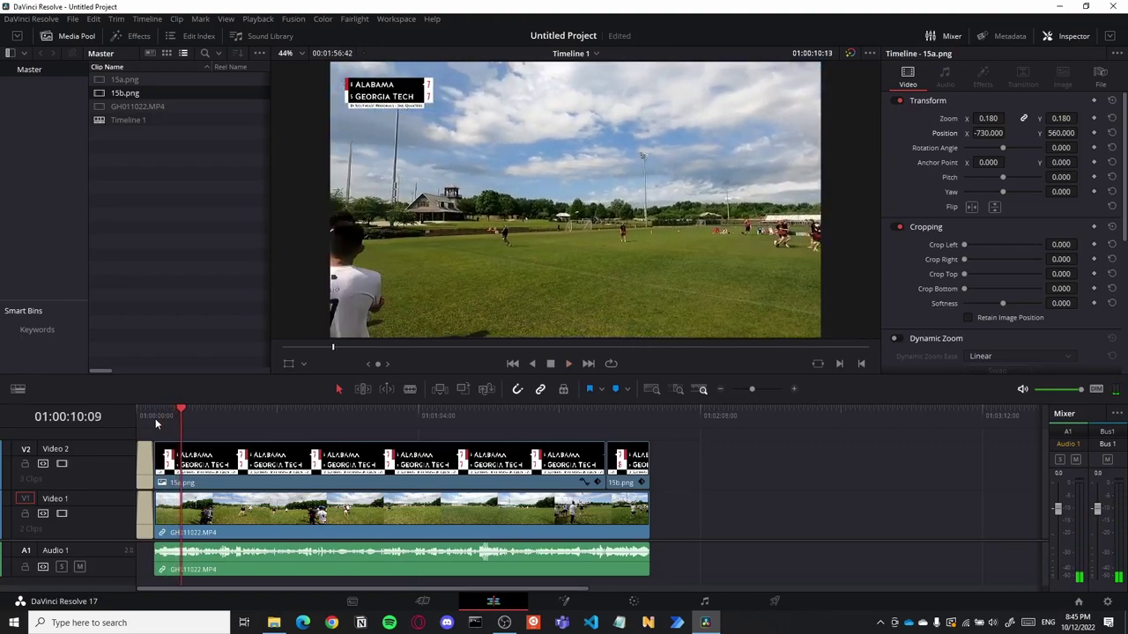
key("ctrl+b")
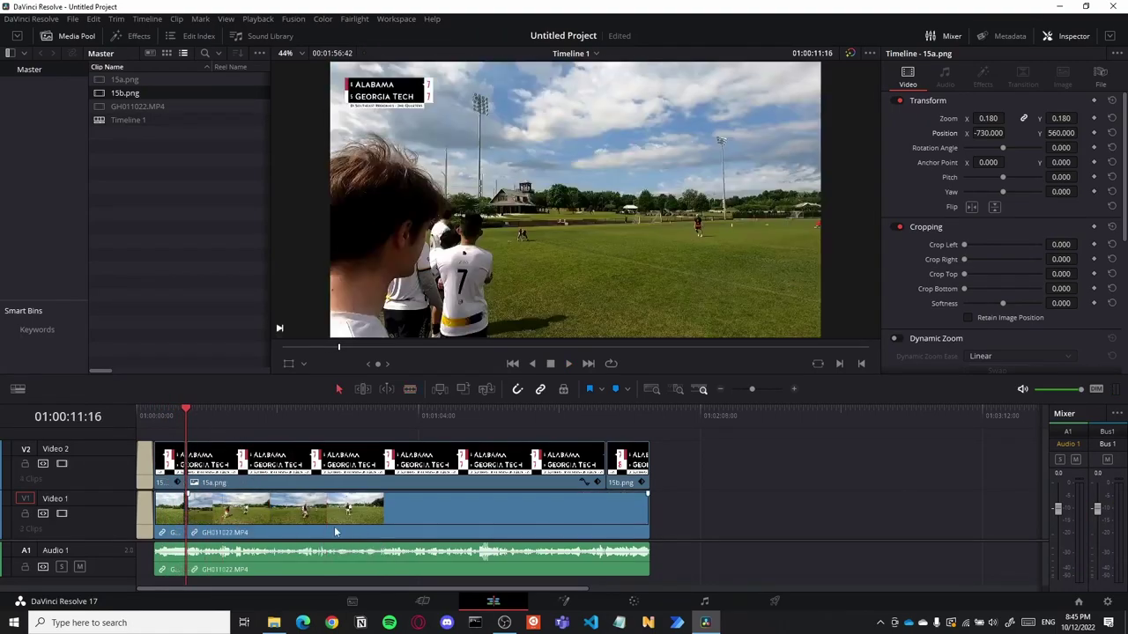
Cut again at 01:01:39:28 and delete the overlay piece between the two cuts
left_click(551, 416)
key("b")
left_click(575, 463)
left_click(577, 509)
key("a")
left_click(379, 463)
key("Delete")
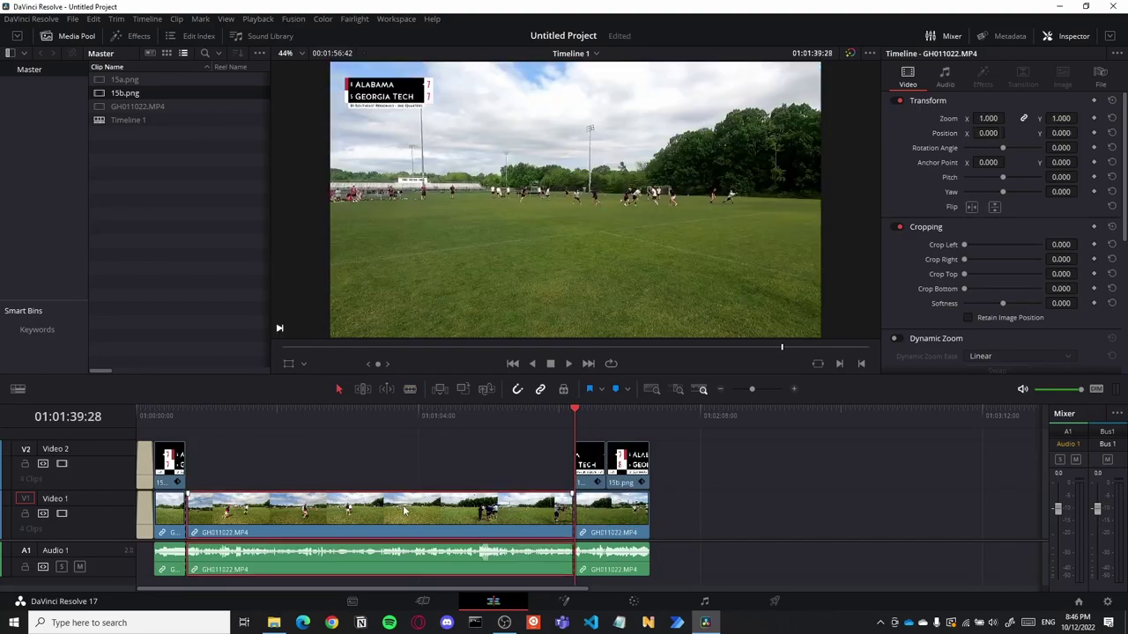
Retime the middle game clip to 800% speed
right_click(379, 515)
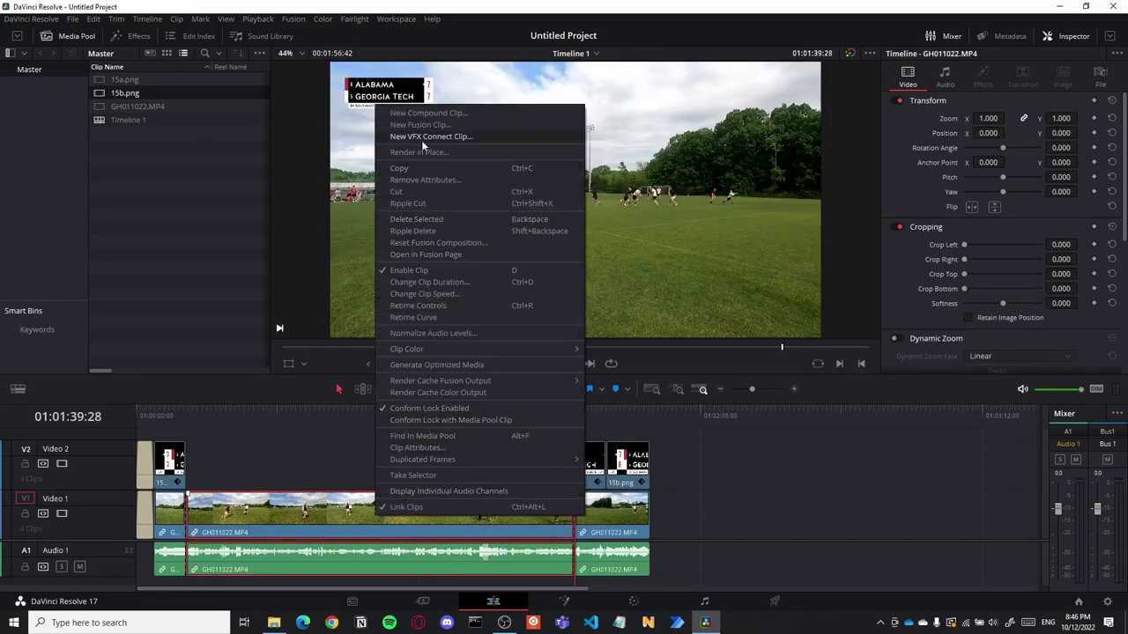
left_click(430, 293)
type("200")
key("Return")
right_click(414, 511)
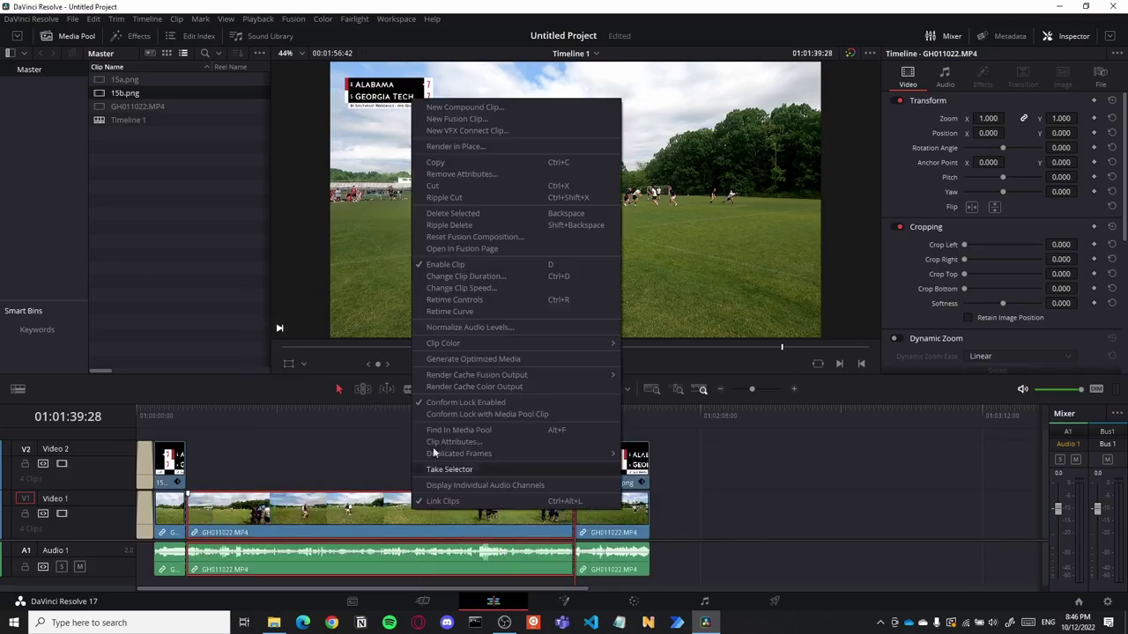
left_click(433, 449)
left_click(377, 533)
left_click(499, 602)
mouse_move(296, 414)
left_mouse_down()
mouse_move(334, 414)
mouse_move(183, 414)
mouse_move(377, 422)
mouse_move(287, 414)
left_mouse_up()
left_click(289, 532)
left_click(418, 625)
Ripple-delete the gap after the fast clip and extend the 15a.png overlay across it
left_click_drag(187, 424, 234, 422)
left_click(448, 501)
key("Delete")
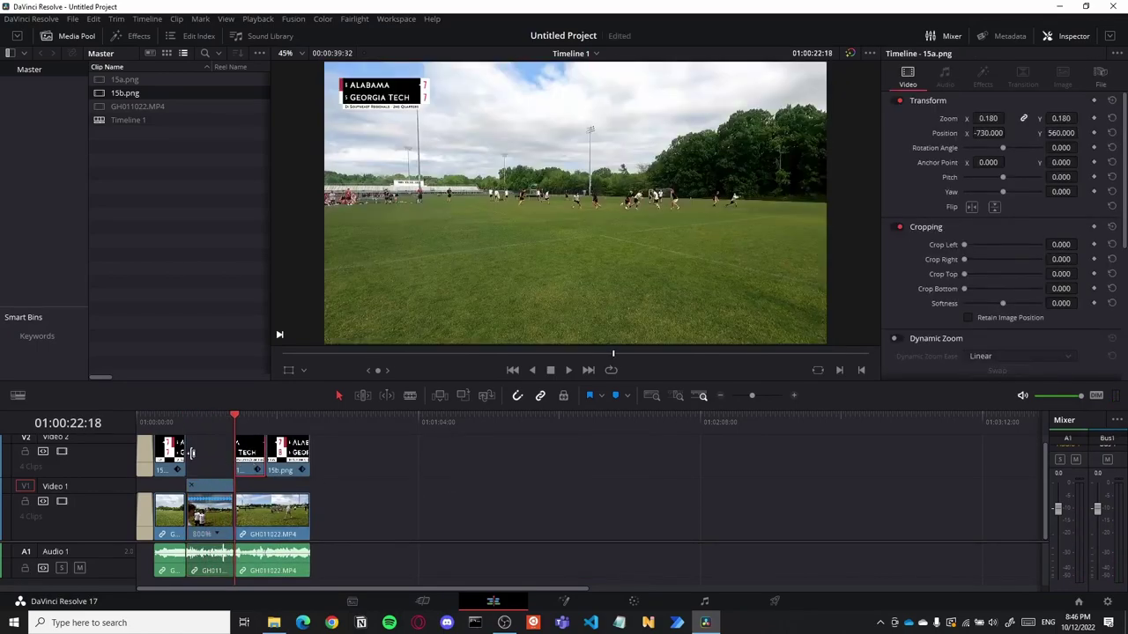
left_click_drag(185, 454, 250, 458)
left_click_drag(141, 419, 234, 423)
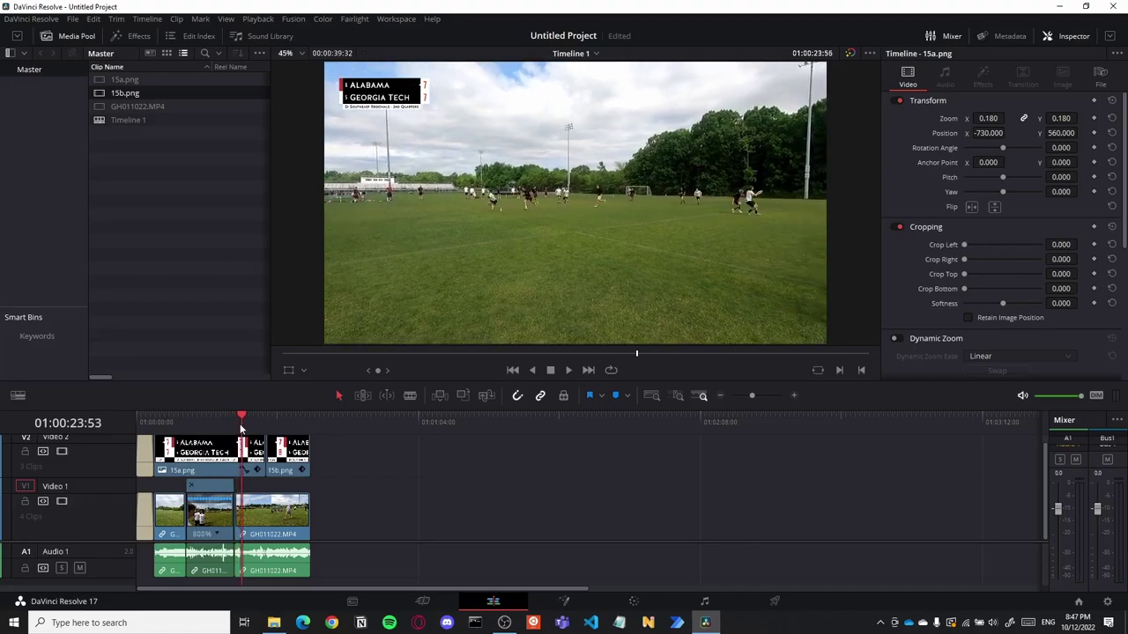
Scrub from the opening title card through the later game footage to review the edit
left_click_drag(241, 429, 298, 422)
left_click(142, 418)
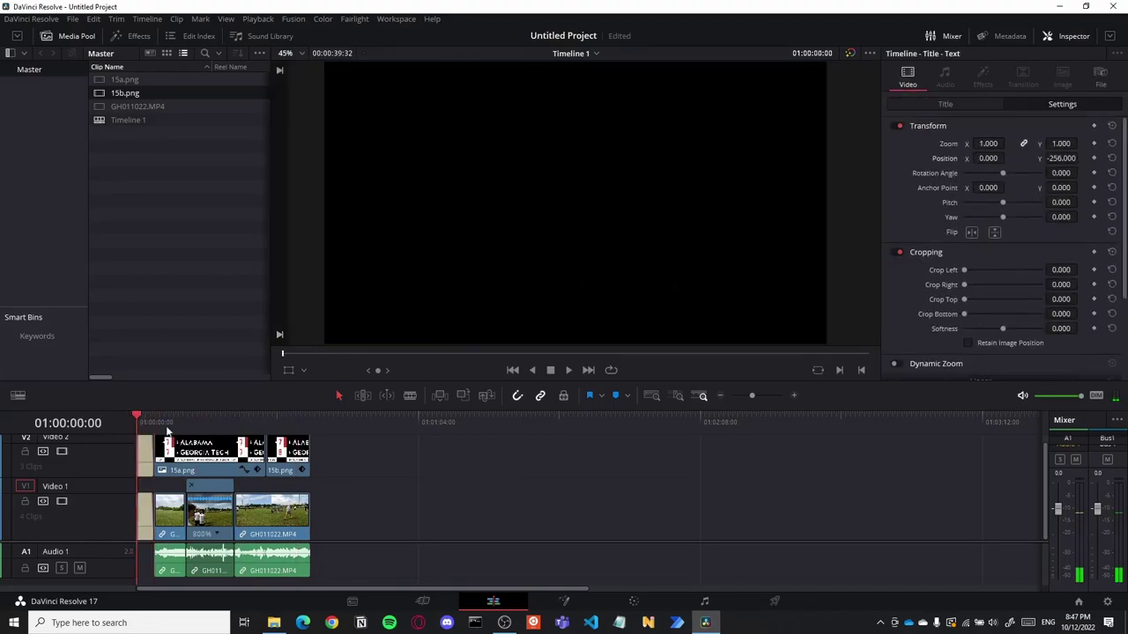
scroll(143, 418, "up", 2)
left_click(249, 419)
left_click_drag(343, 421, 713, 421)
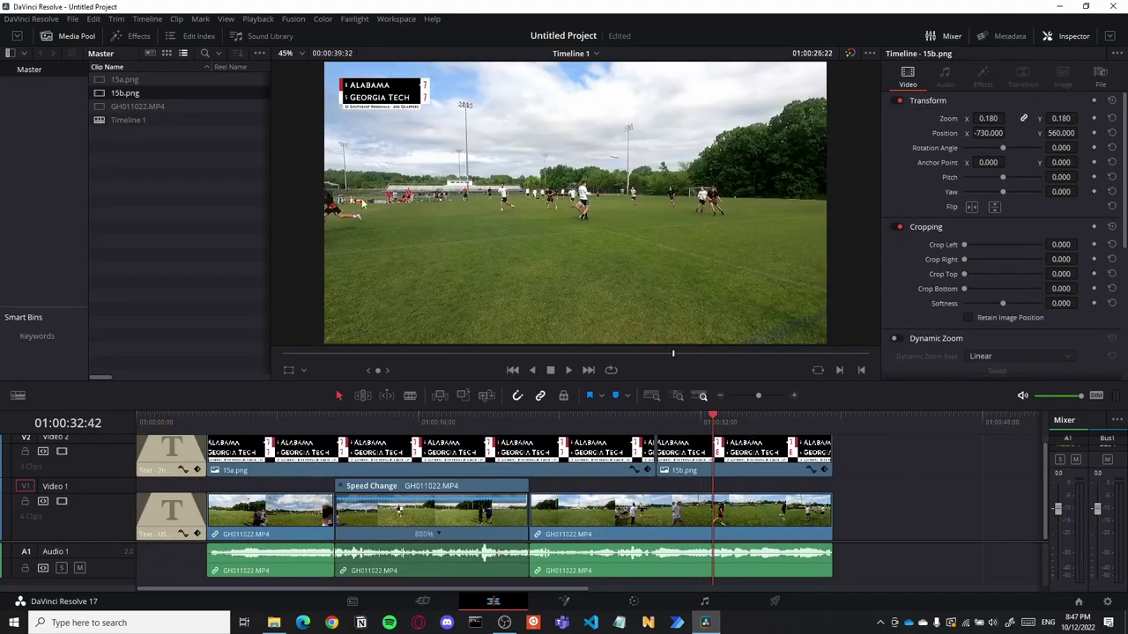
Choose the YouTube 1080p render preset and name the file 'Some Short Kid Goes Deep'
left_click(795, 604)
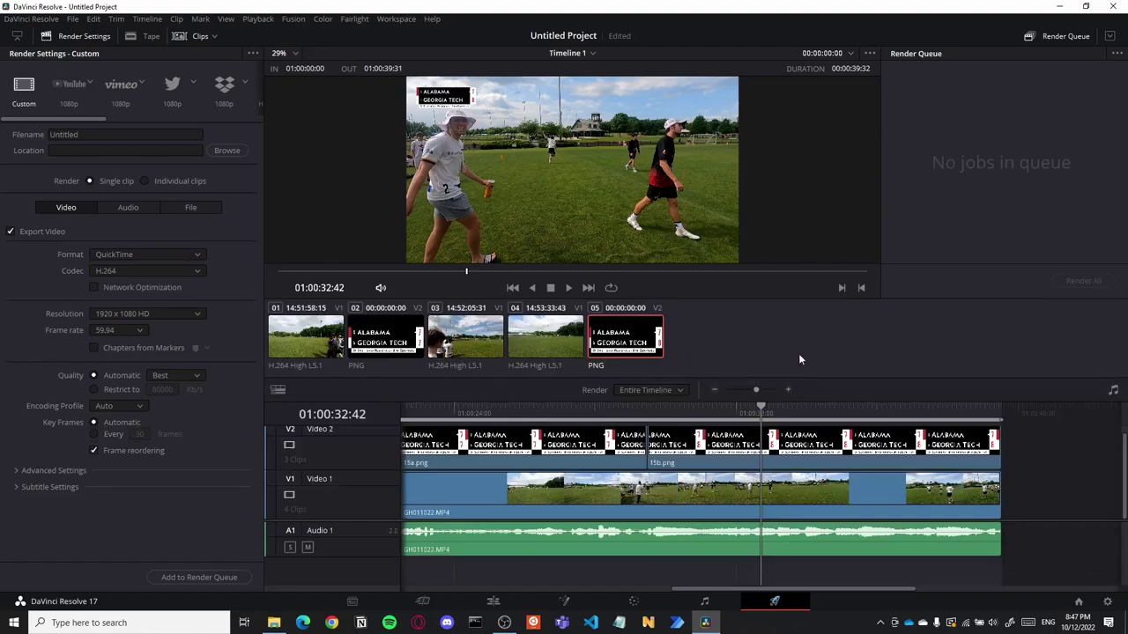
left_click(75, 85)
double_click(101, 136)
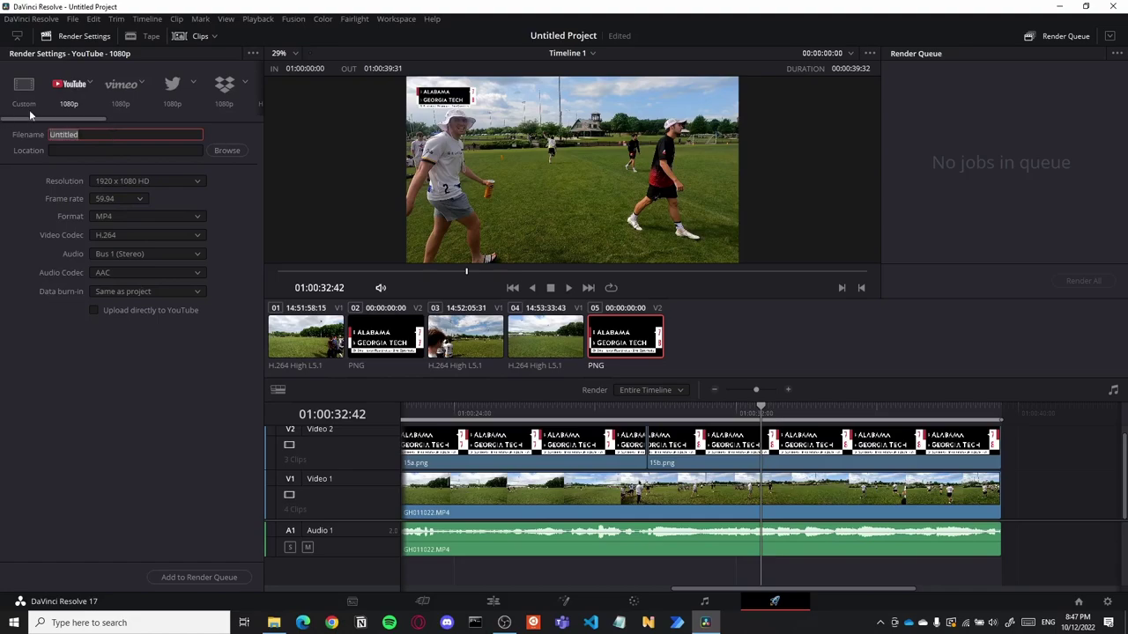
type("Som")
type("e Short Kid Go")
type("es Deep")
Set the render output location to the Pictures > Scoreboard folder
left_click(148, 149)
left_click(229, 150)
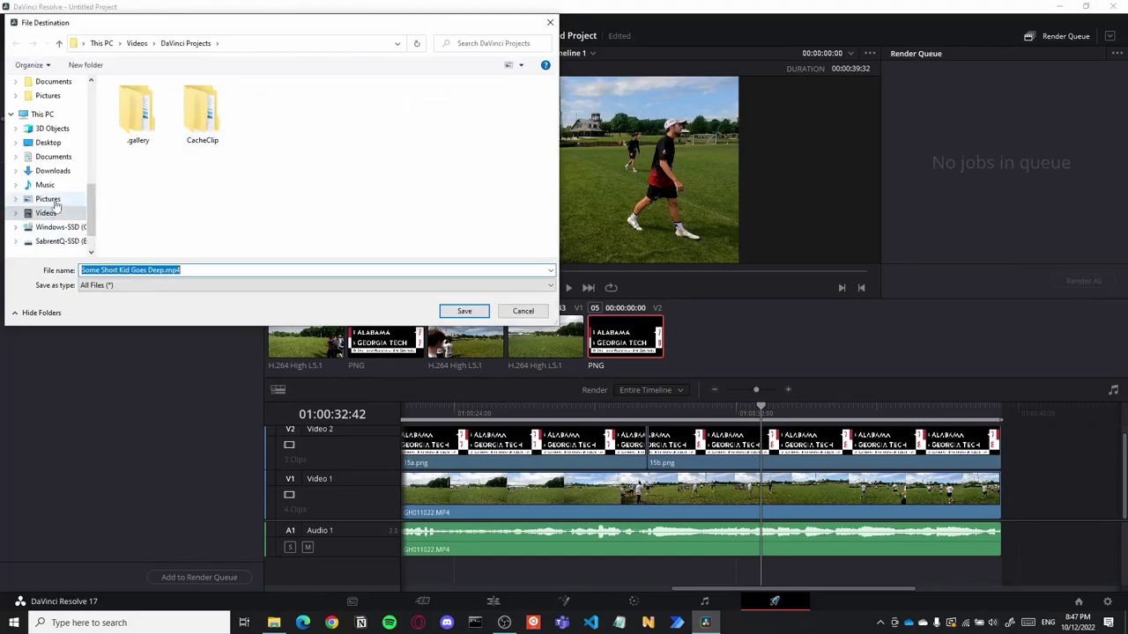
mouse_move(44, 213)
left_click(48, 199)
scroll(317, 220, "down", 3)
scroll(318, 224, "up", 2)
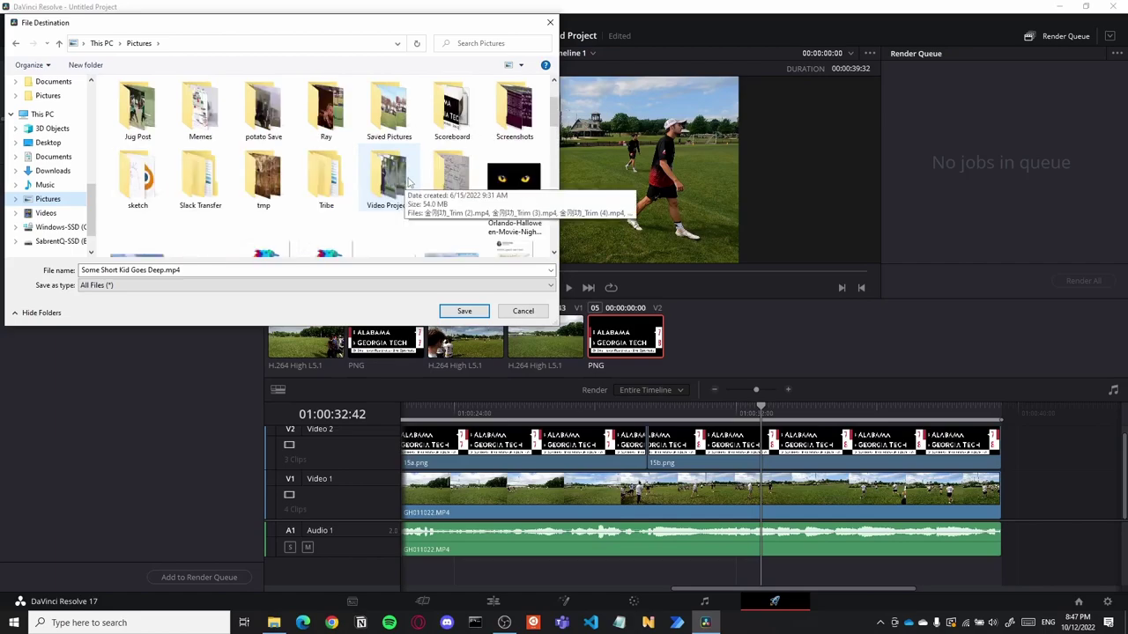
double_click(452, 111)
left_click(464, 311)
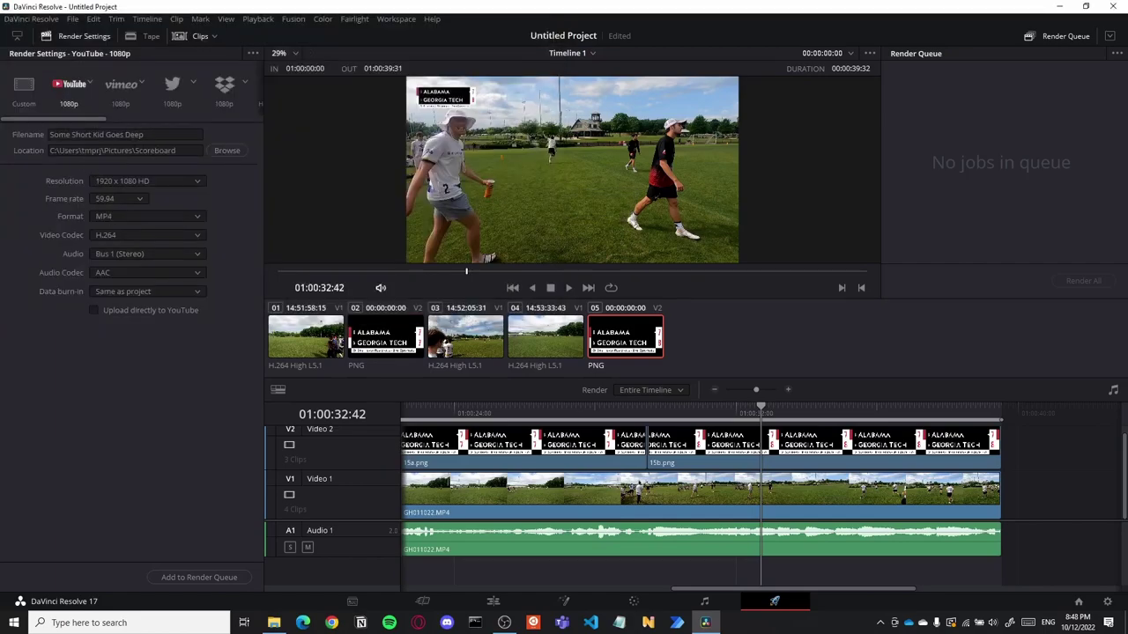
Add the export to the render queue and save the project as 'Scoreboard Demo'
left_click(200, 578)
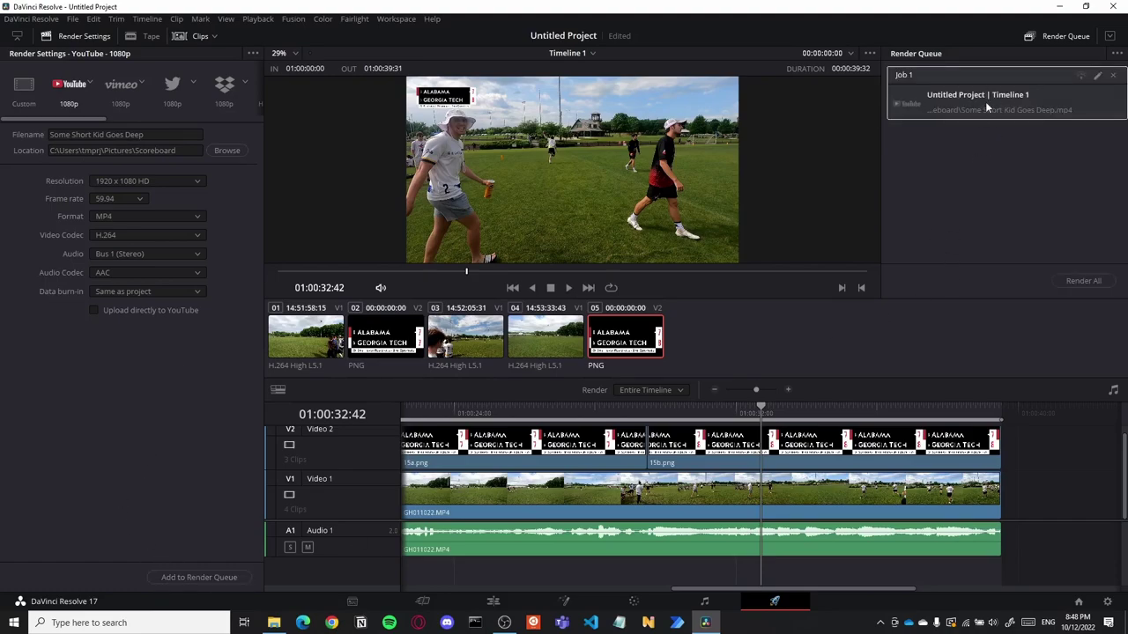
key("ctrl+s")
type("Scoreb")
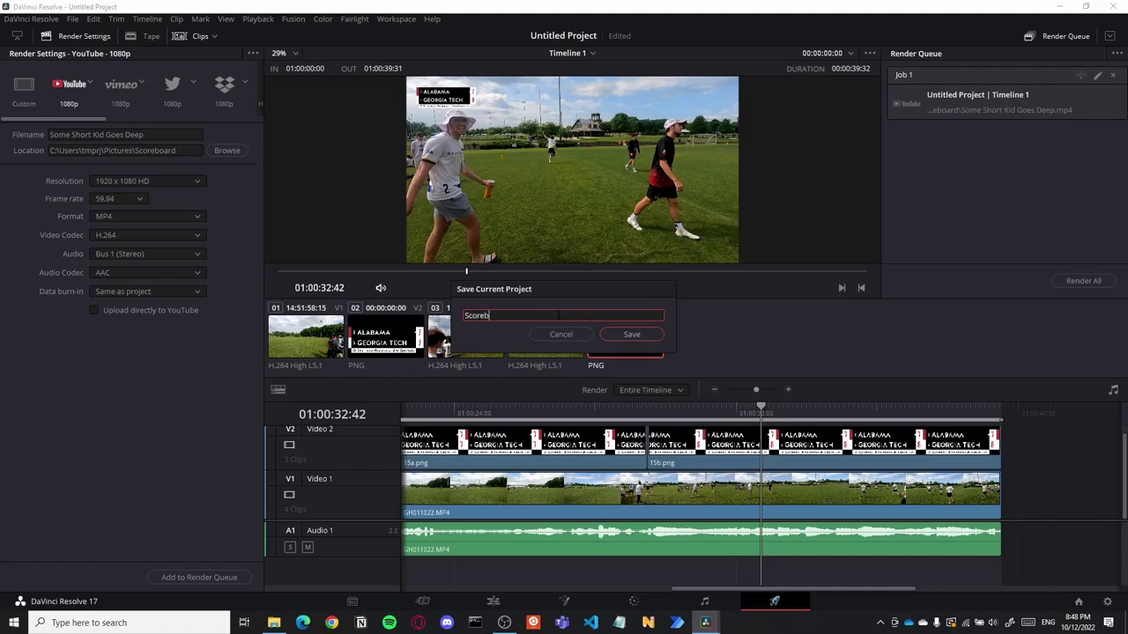
type("oard Demo")
left_click(632, 333)
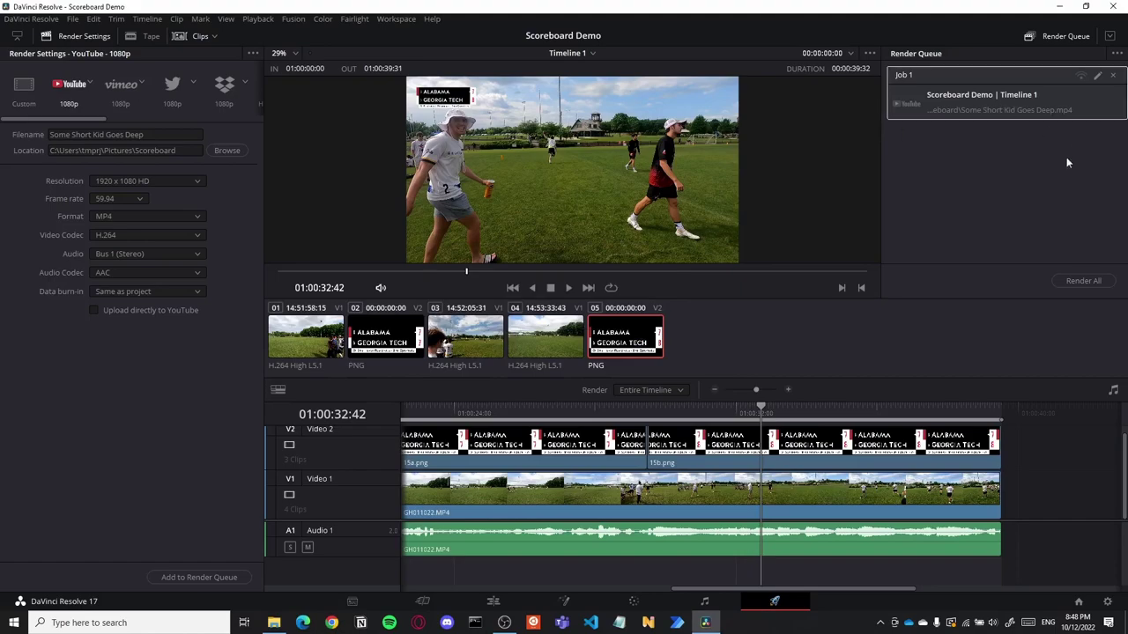
Render the queued 'Some Short Kid Goes Deep' job to completion, then close DaVinci Resolve
left_click(1081, 282)
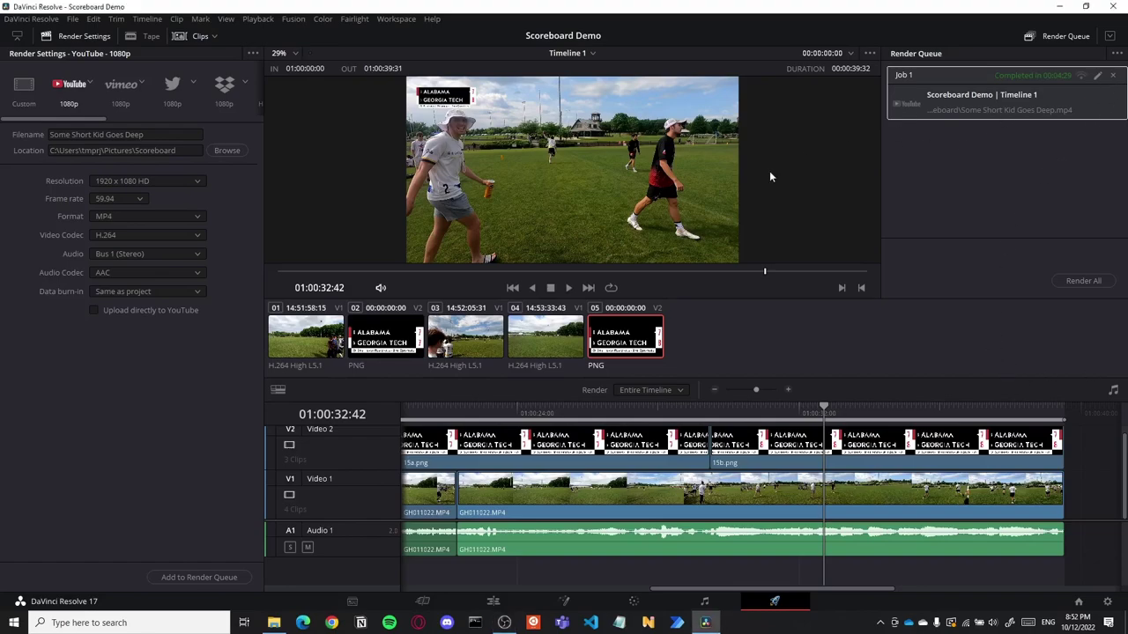
left_click(1014, 205)
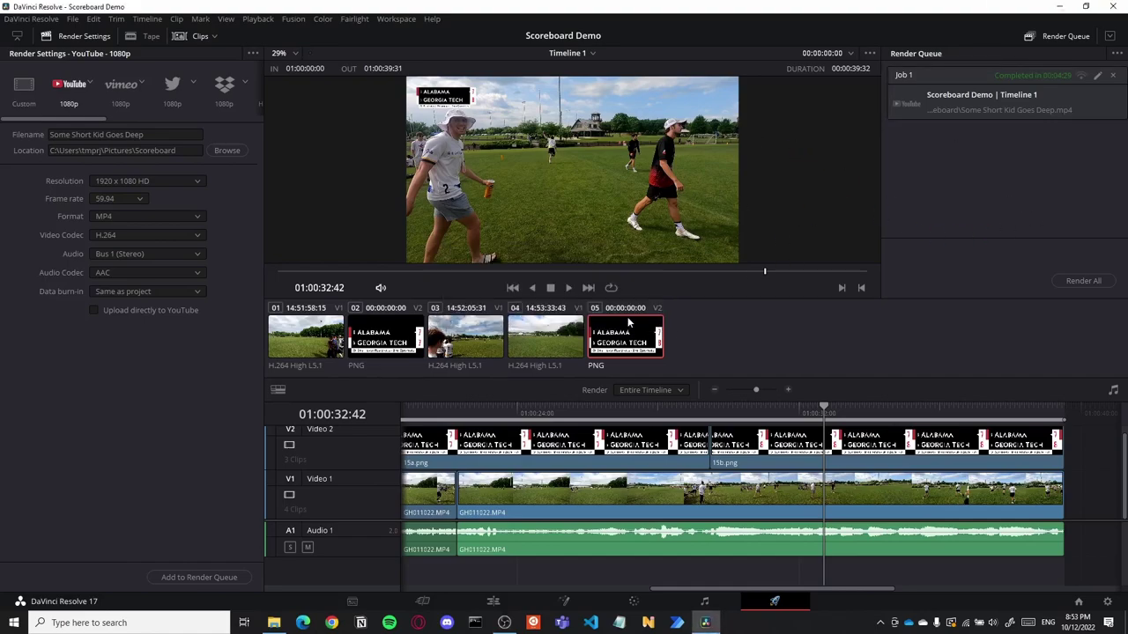
key("alt+F4")
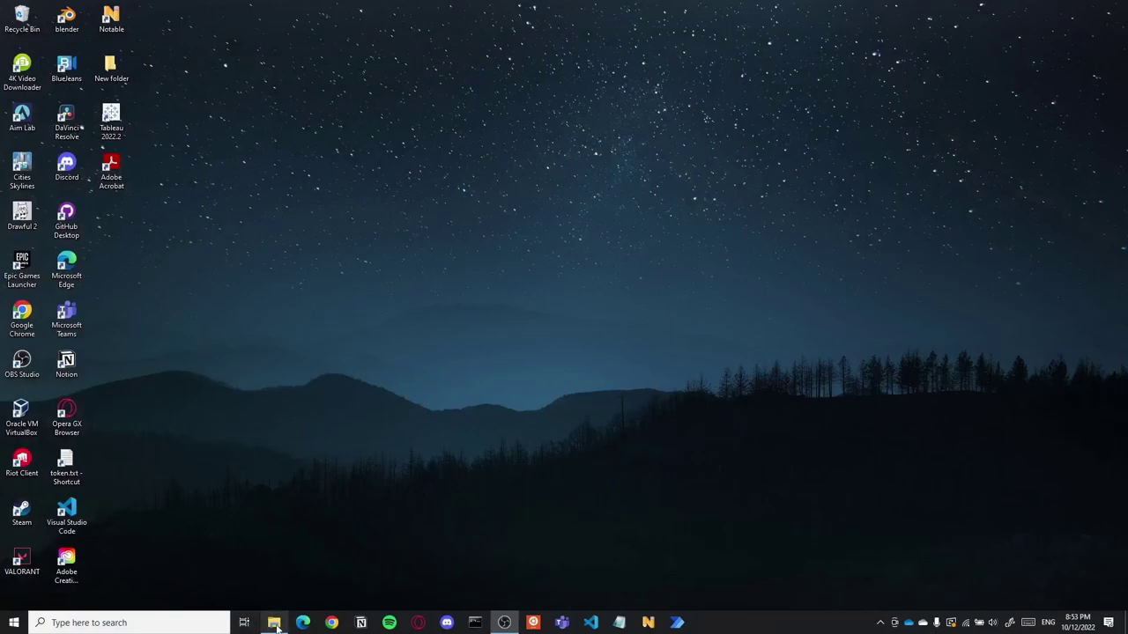
Restore the Scoreboard folder window showing the rendered 'Some Short Kid Goes Deep.mp4'
left_click(274, 623)
mouse_move(443, 151)
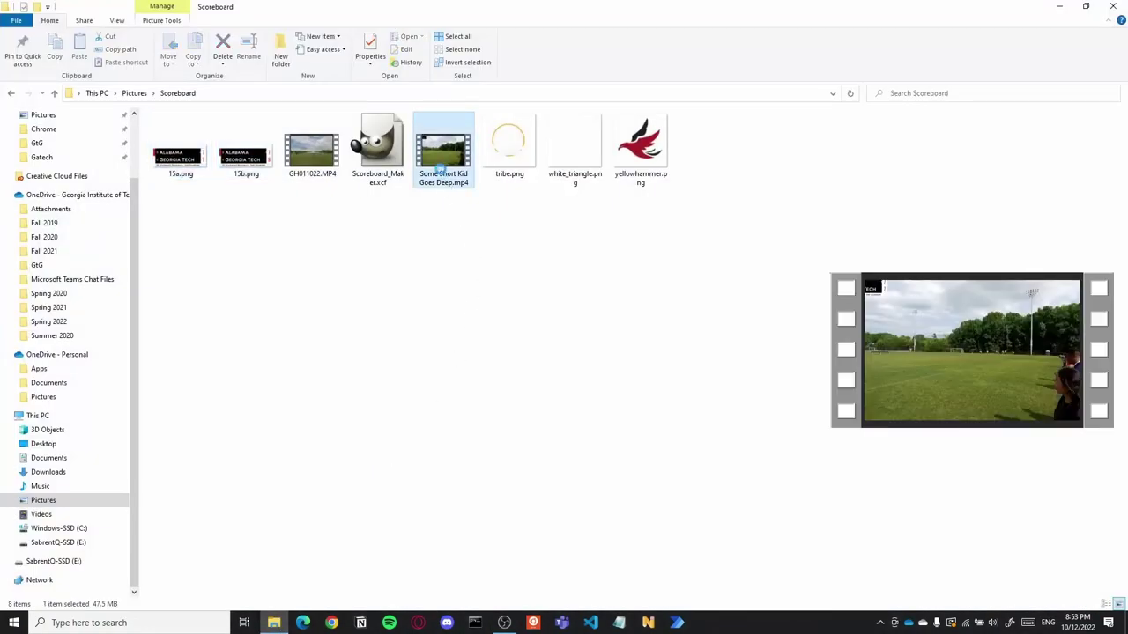